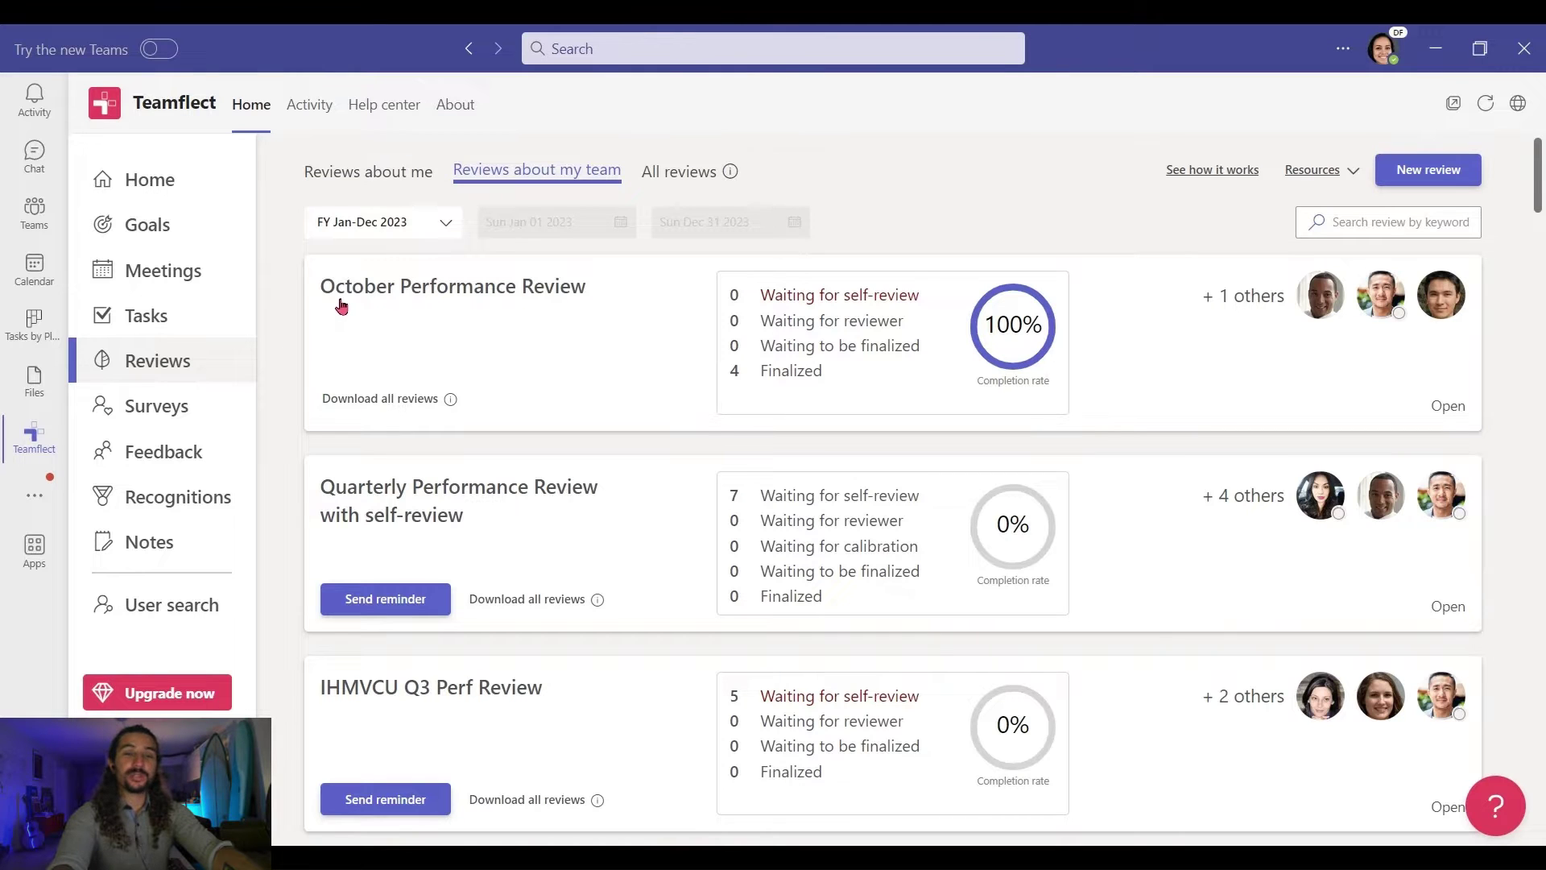
Expand the October Performance Review, open the first reviewee's finalized review and read the job performance answers
left_click(652, 309)
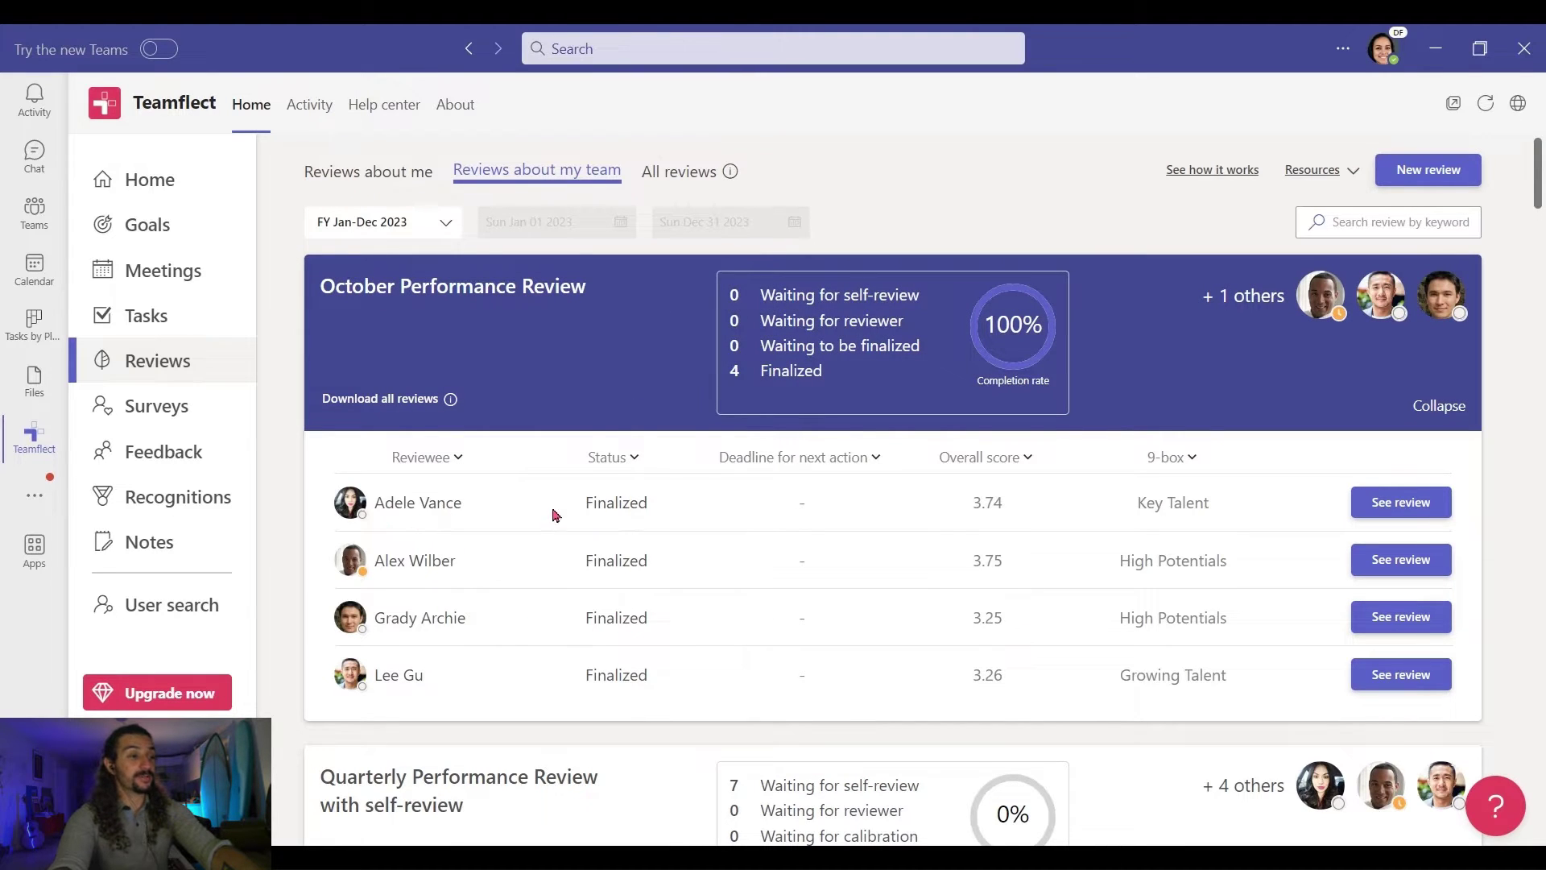
left_click(1397, 509)
scroll(1393, 517, "down", 2)
scroll(1393, 518, "down", 4)
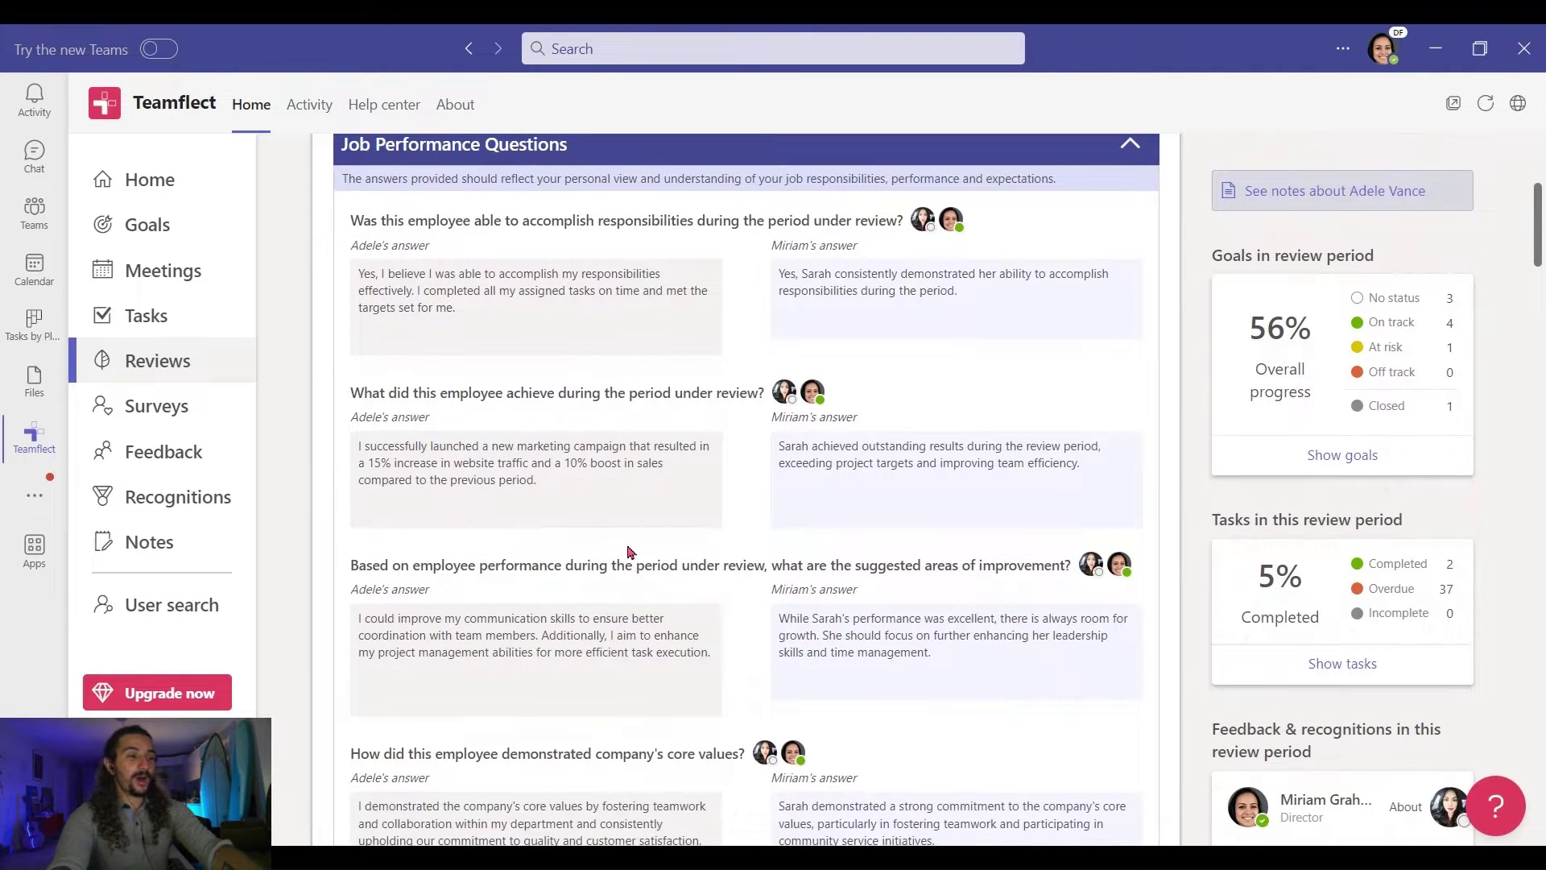
scroll(632, 551, "down", 2)
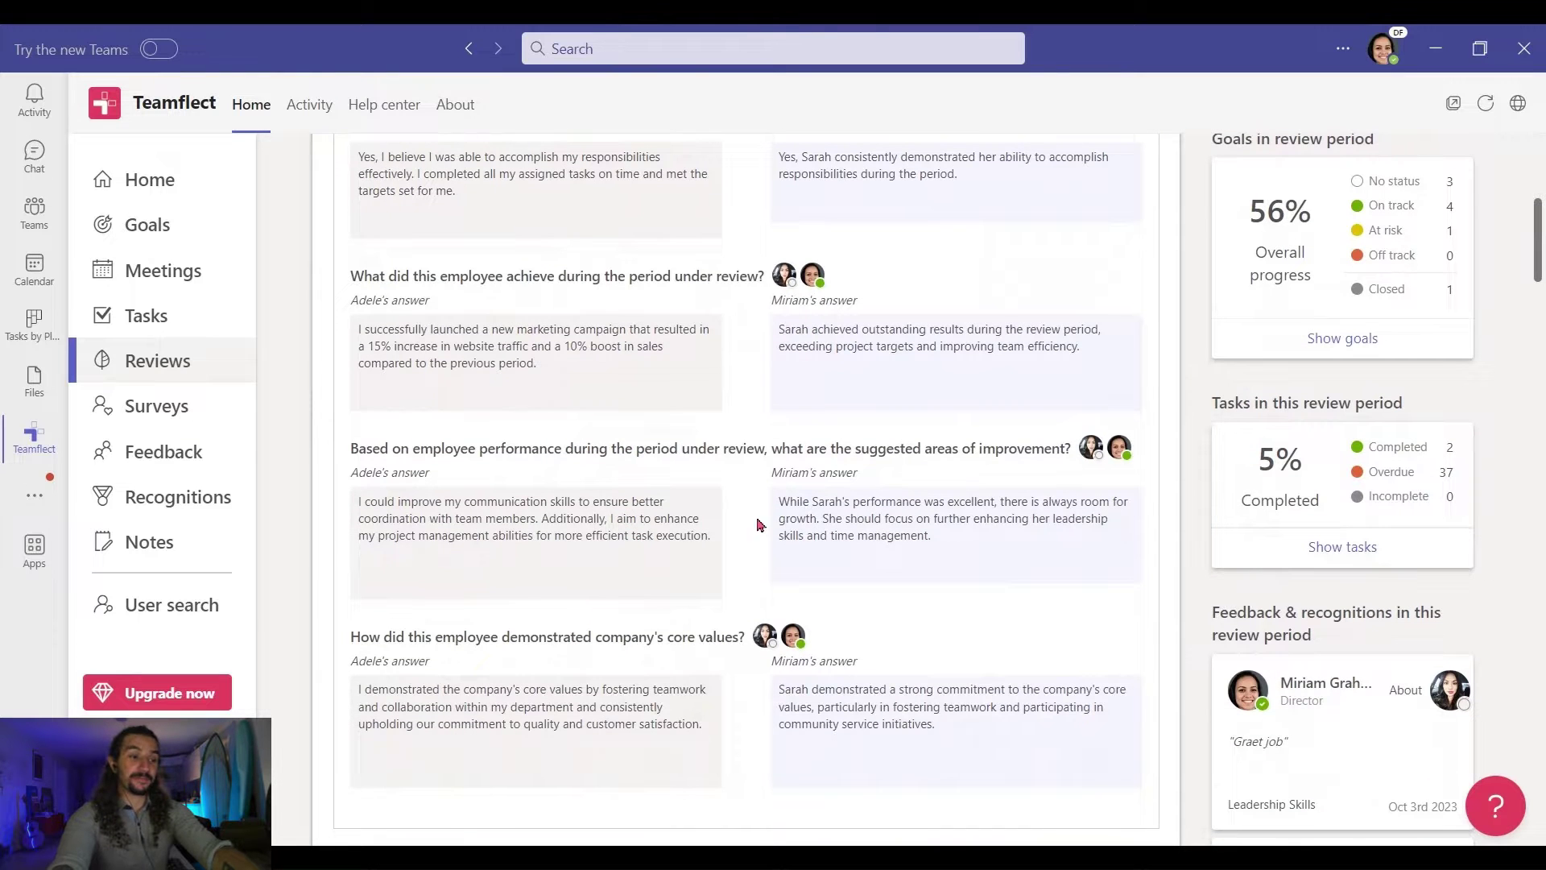
scroll(853, 564, "down", 3)
Examine the rest of the review, from the goal-oriented questions through the review results to the 9-box grid placement
scroll(855, 566, "down", 6)
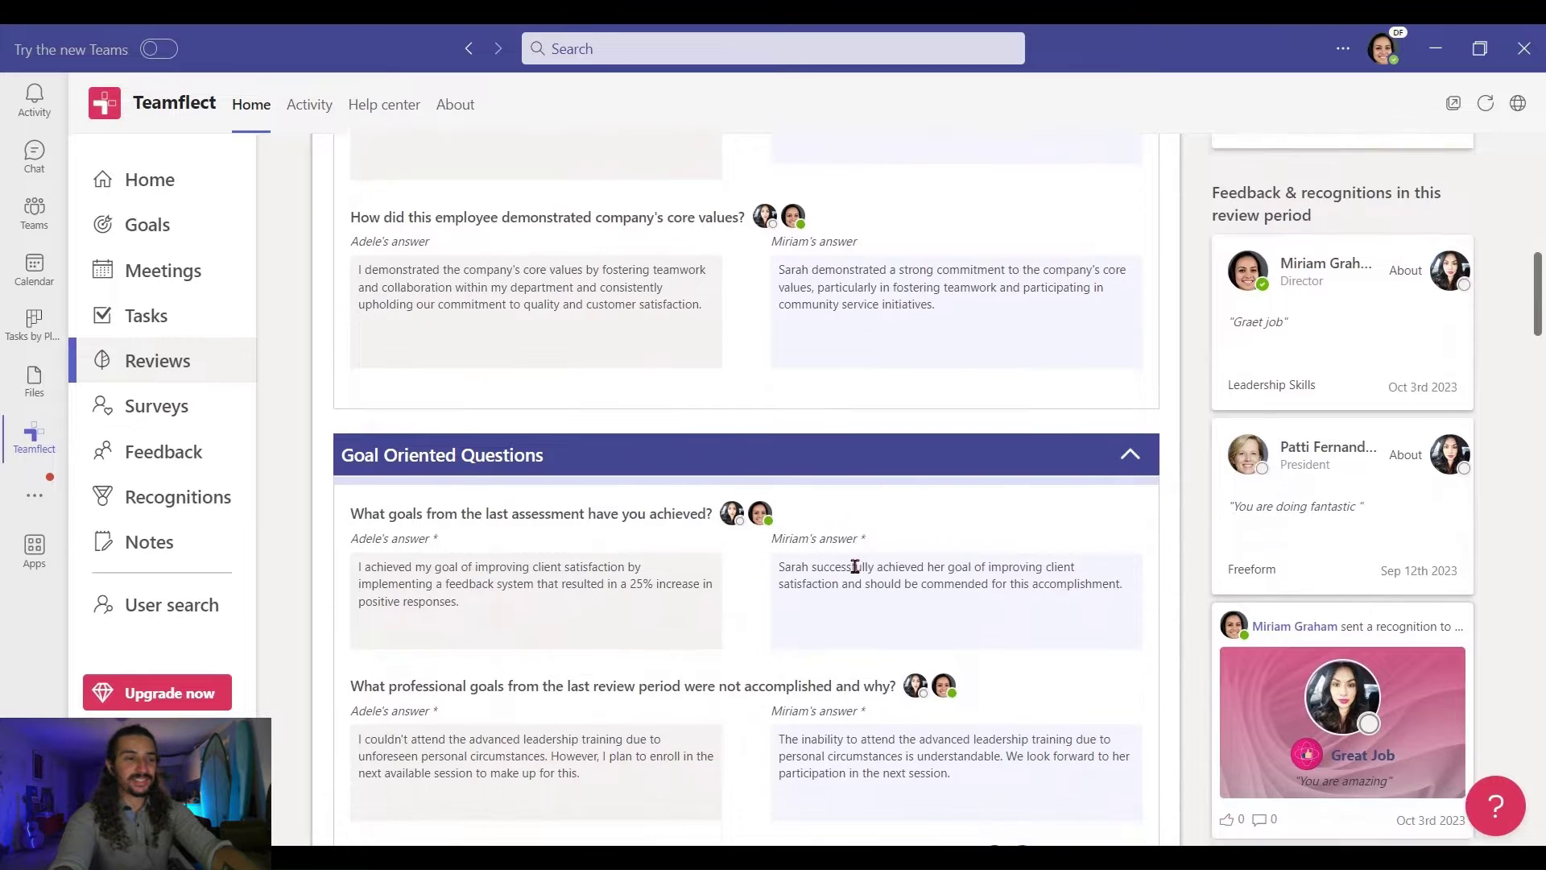
scroll(855, 566, "down", 7)
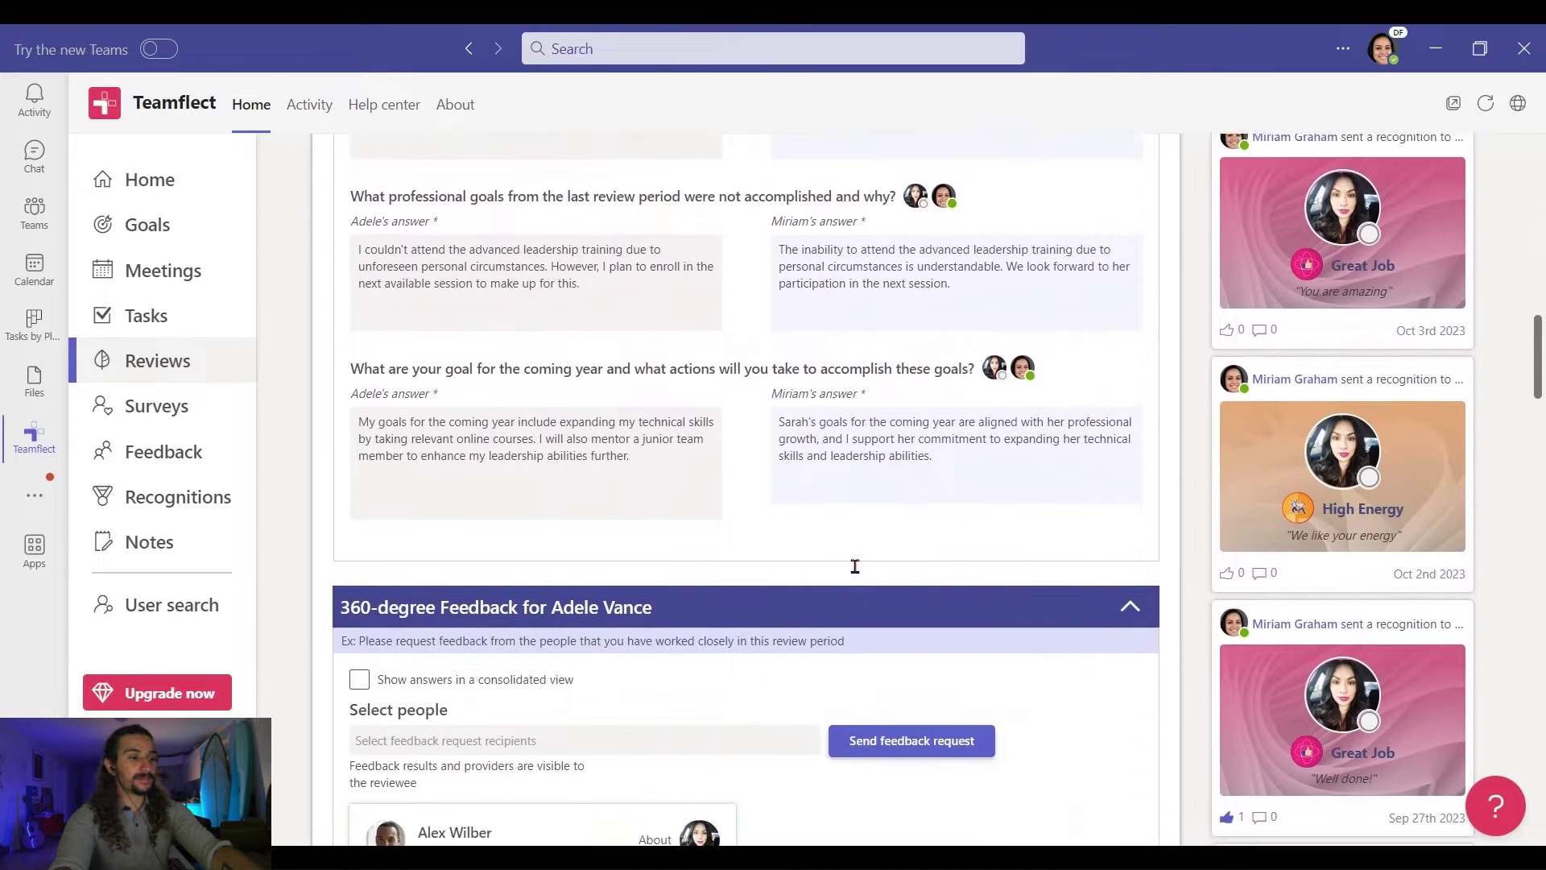
scroll(855, 566, "down", 2)
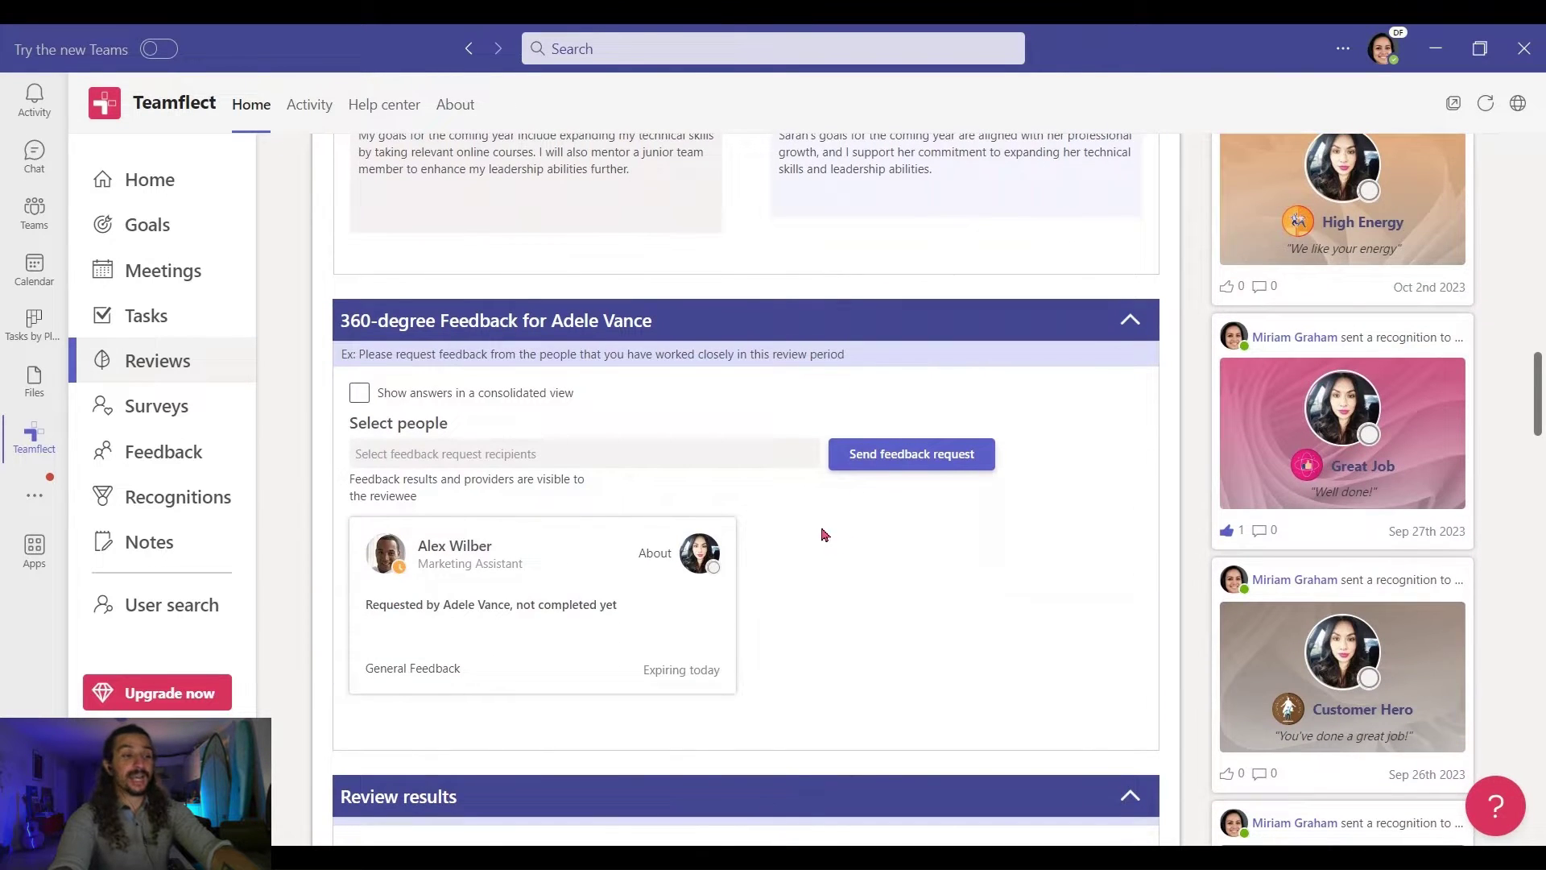
scroll(818, 629, "down", 6)
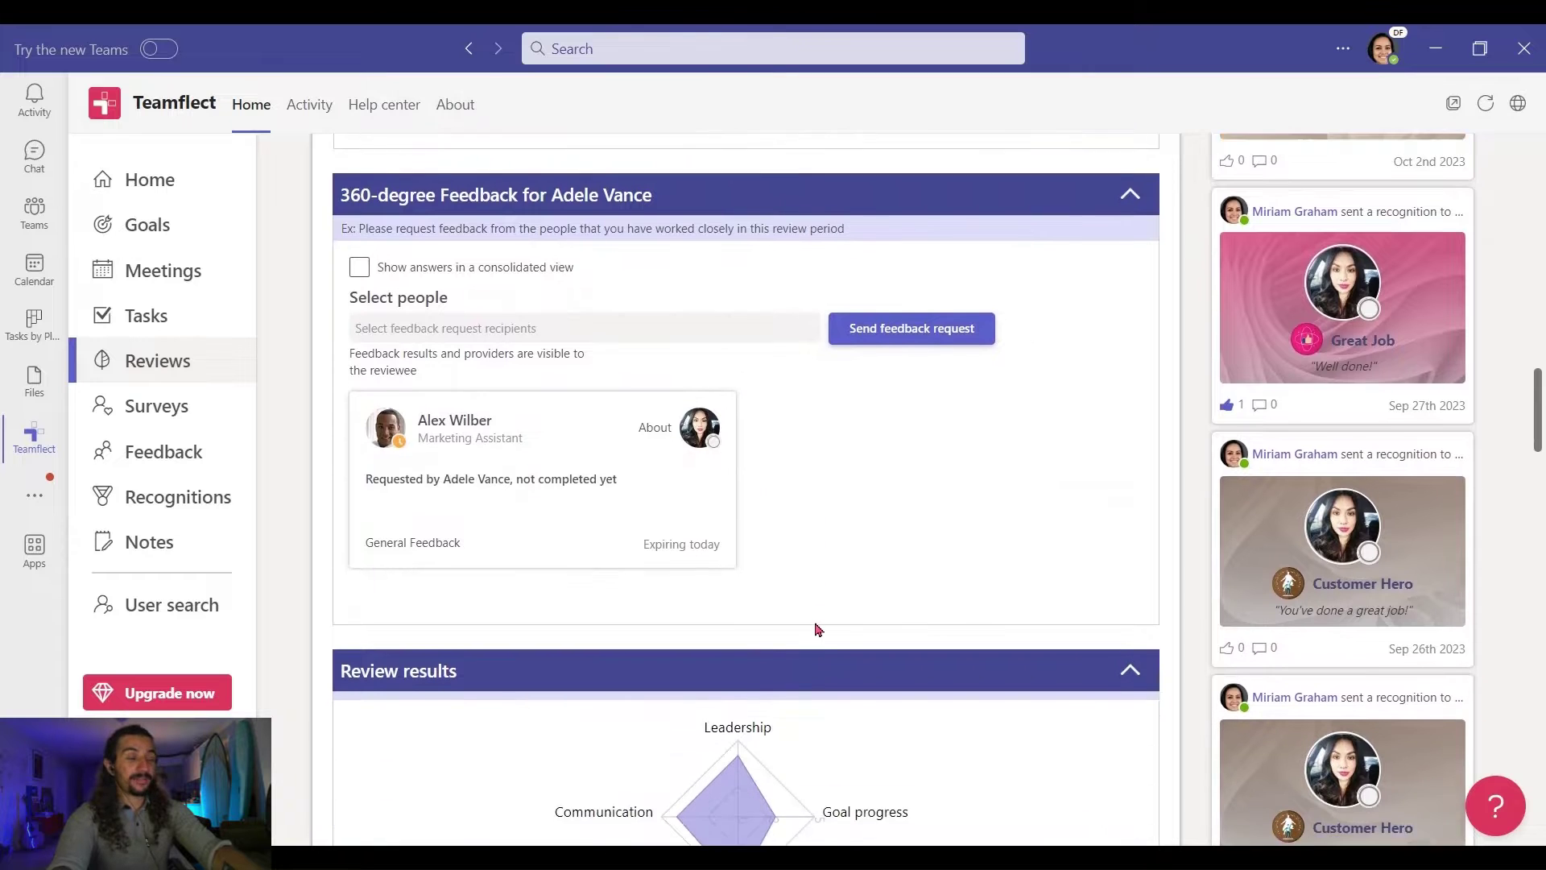
scroll(818, 629, "down", 5)
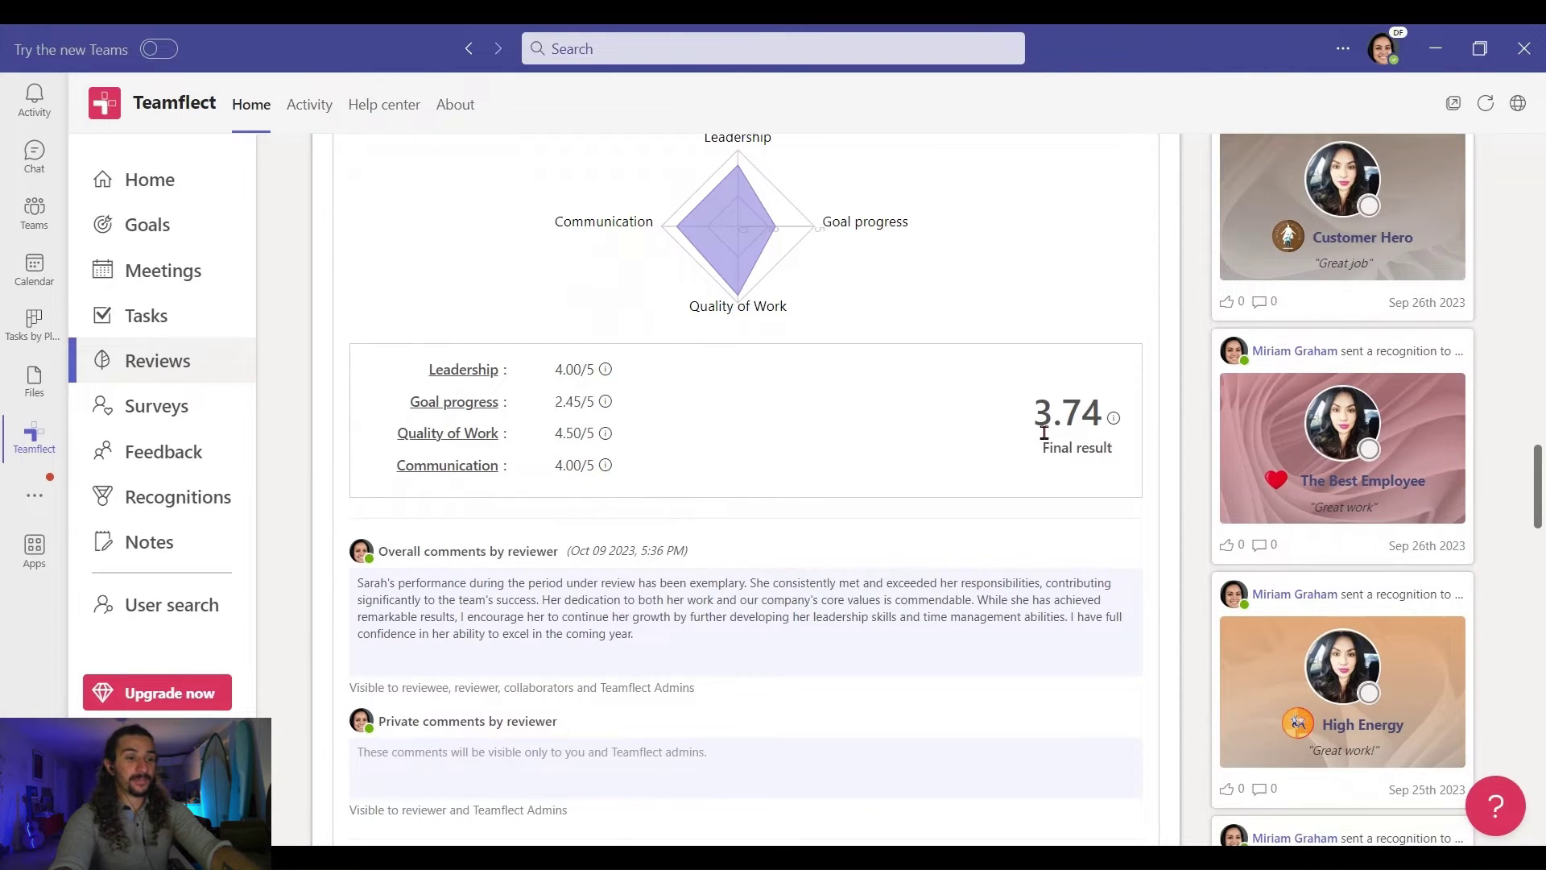
scroll(974, 451, "down", 3)
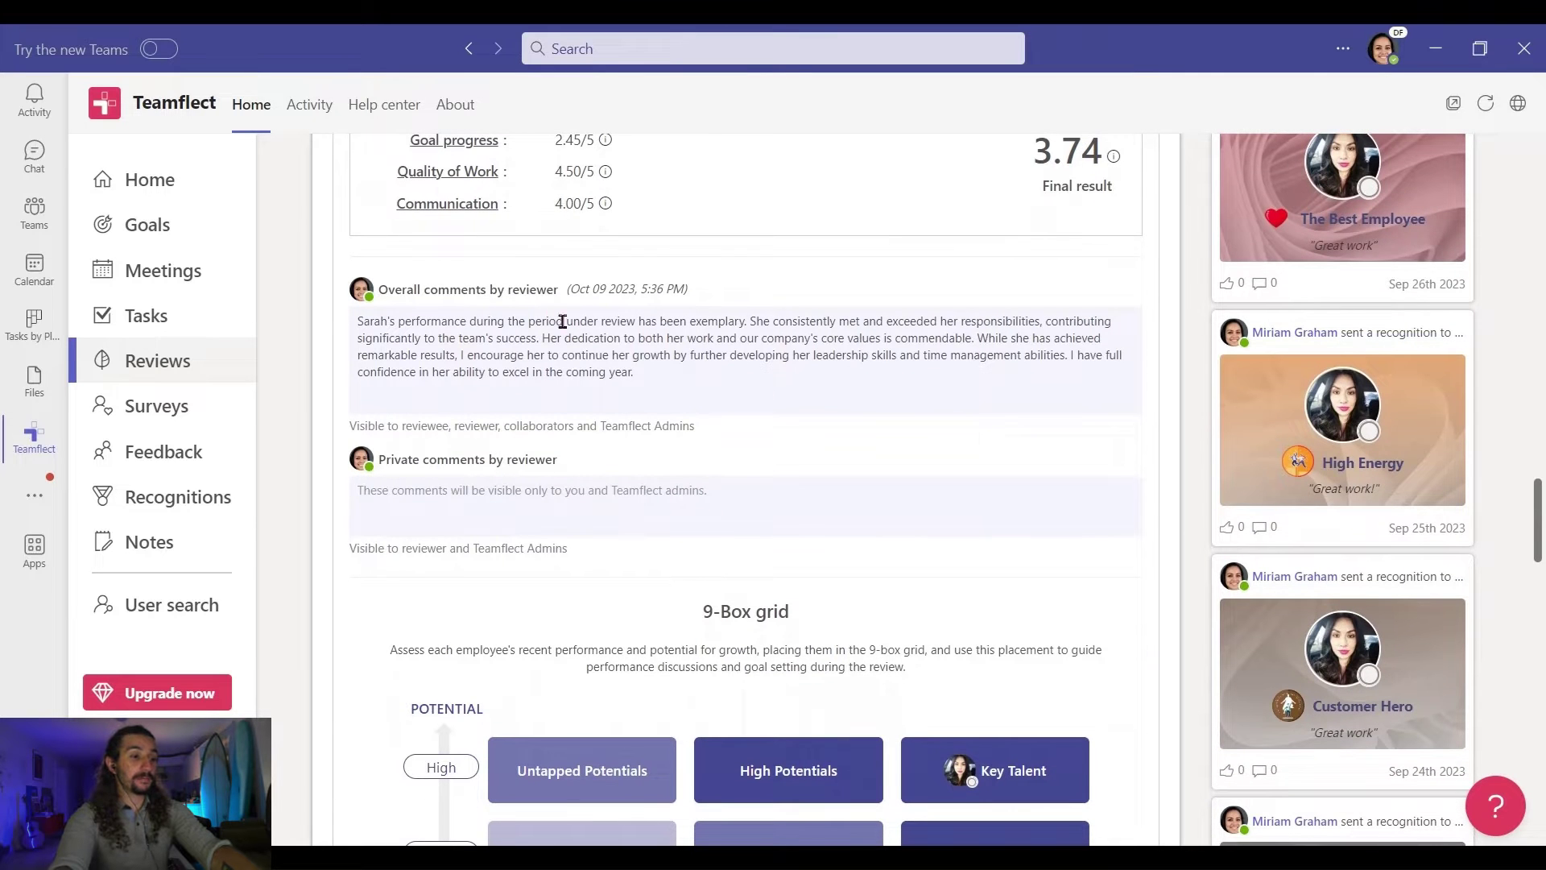
scroll(747, 435, "down", 5)
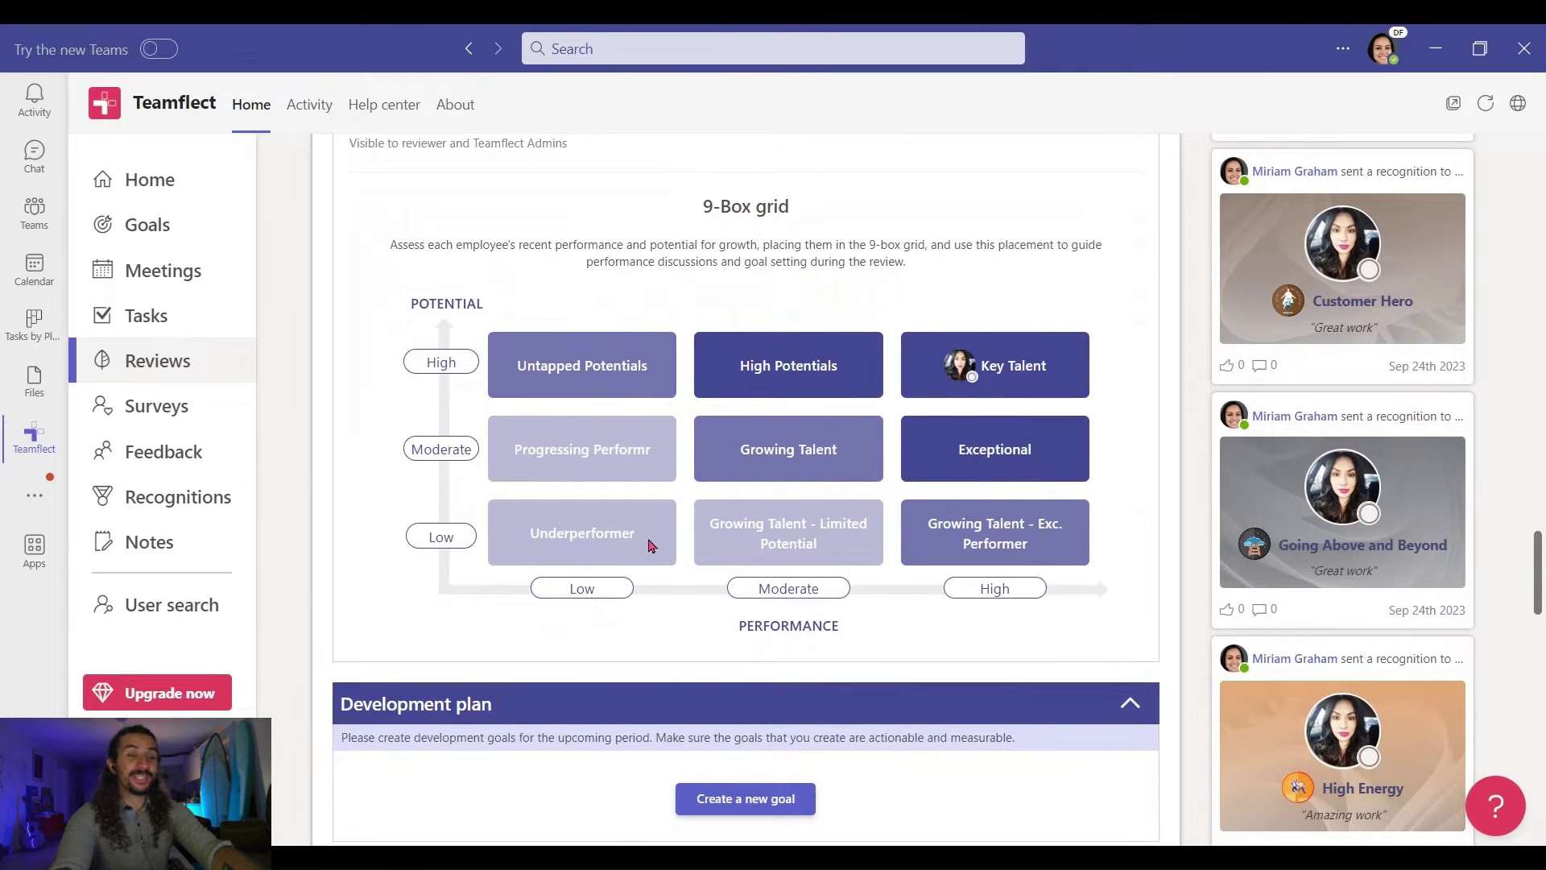
mouse_move(974, 372)
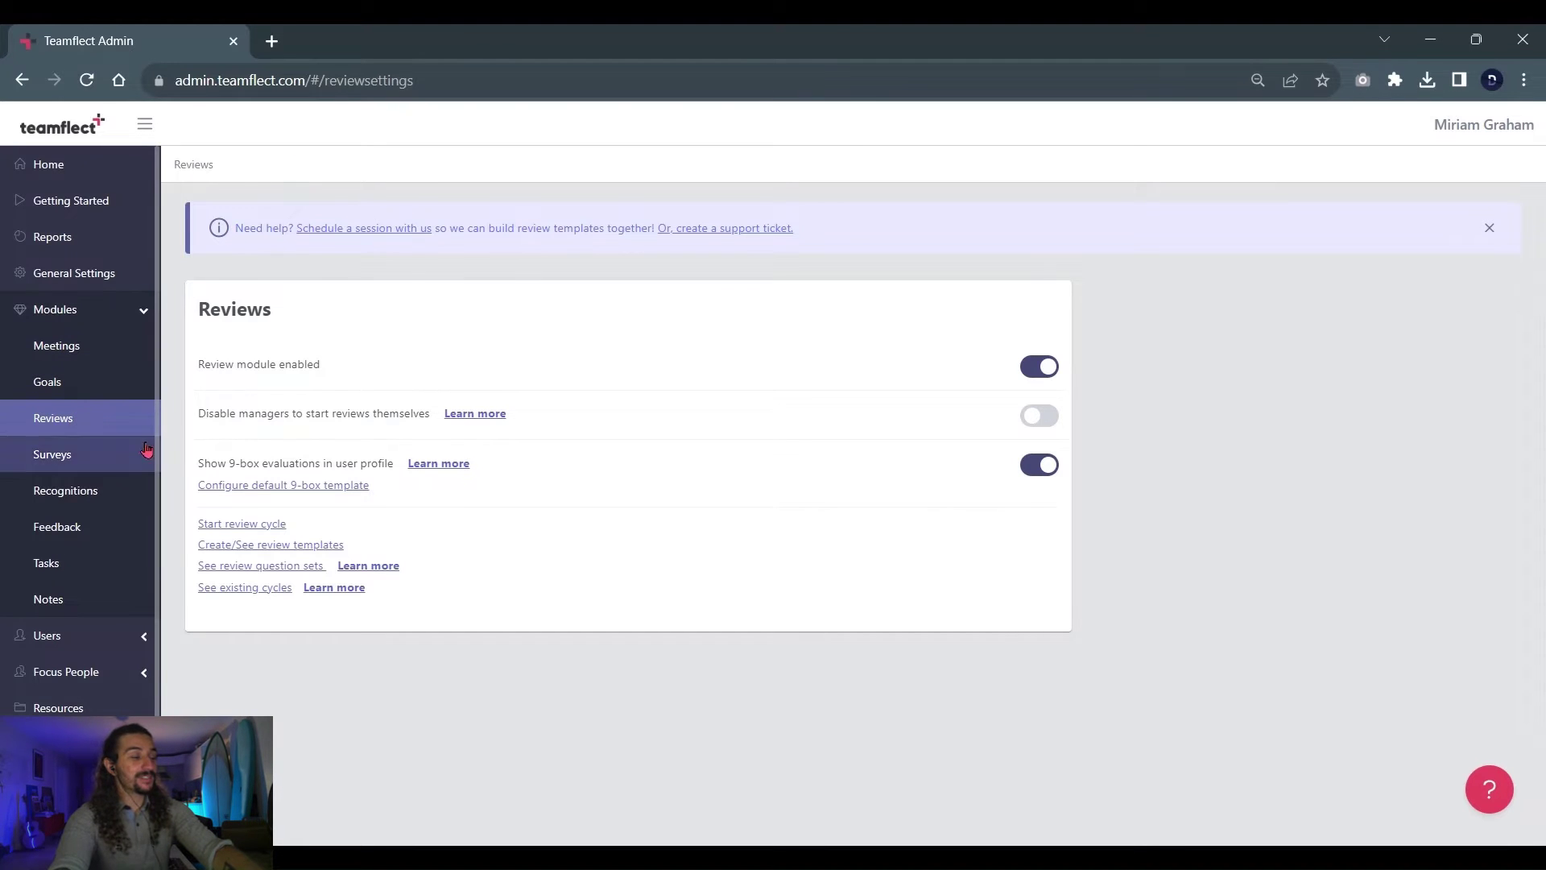
In Teamflect Admin's default 9-box template, rename the high-potential, low-performance box to "Core Employee"
left_click(253, 488)
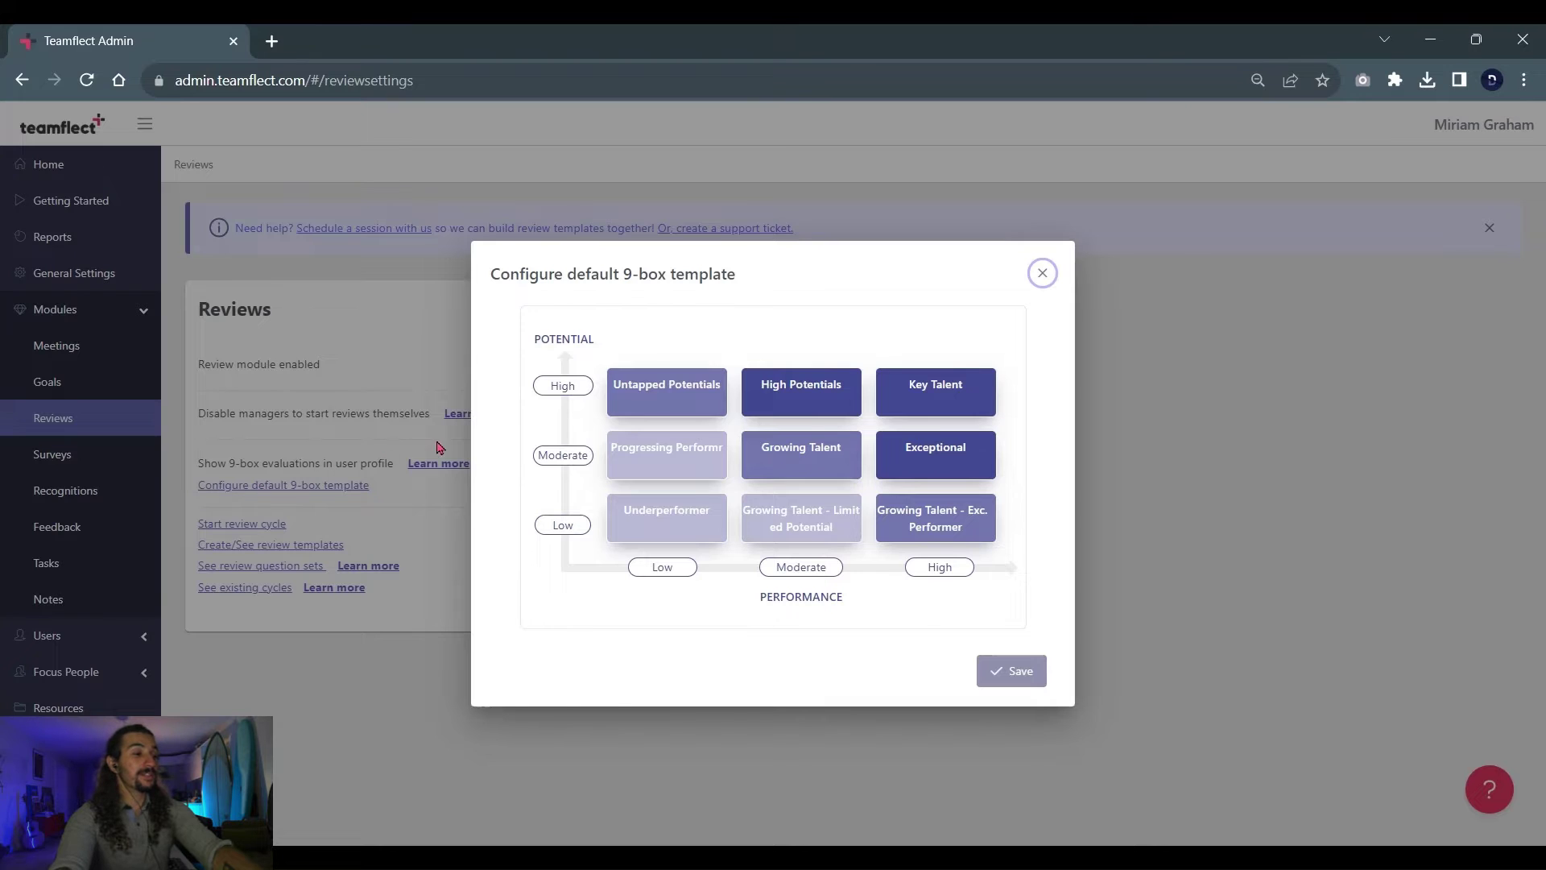
left_click(720, 390)
key("BackSpace")
key("BackSpace")
key("BackSpace")
key("BackSpace")
key("BackSpace")
key("BackSpace")
key("BackSpace")
key("BackSpace")
key("BackSpace")
key("BackSpace")
key("BackSpace")
key("BackSpace")
key("BackSpace")
key("BackSpace")
key("BackSpace")
key("BackSpace")
key("BackSpace")
key("BackSpace")
key("BackSpace")
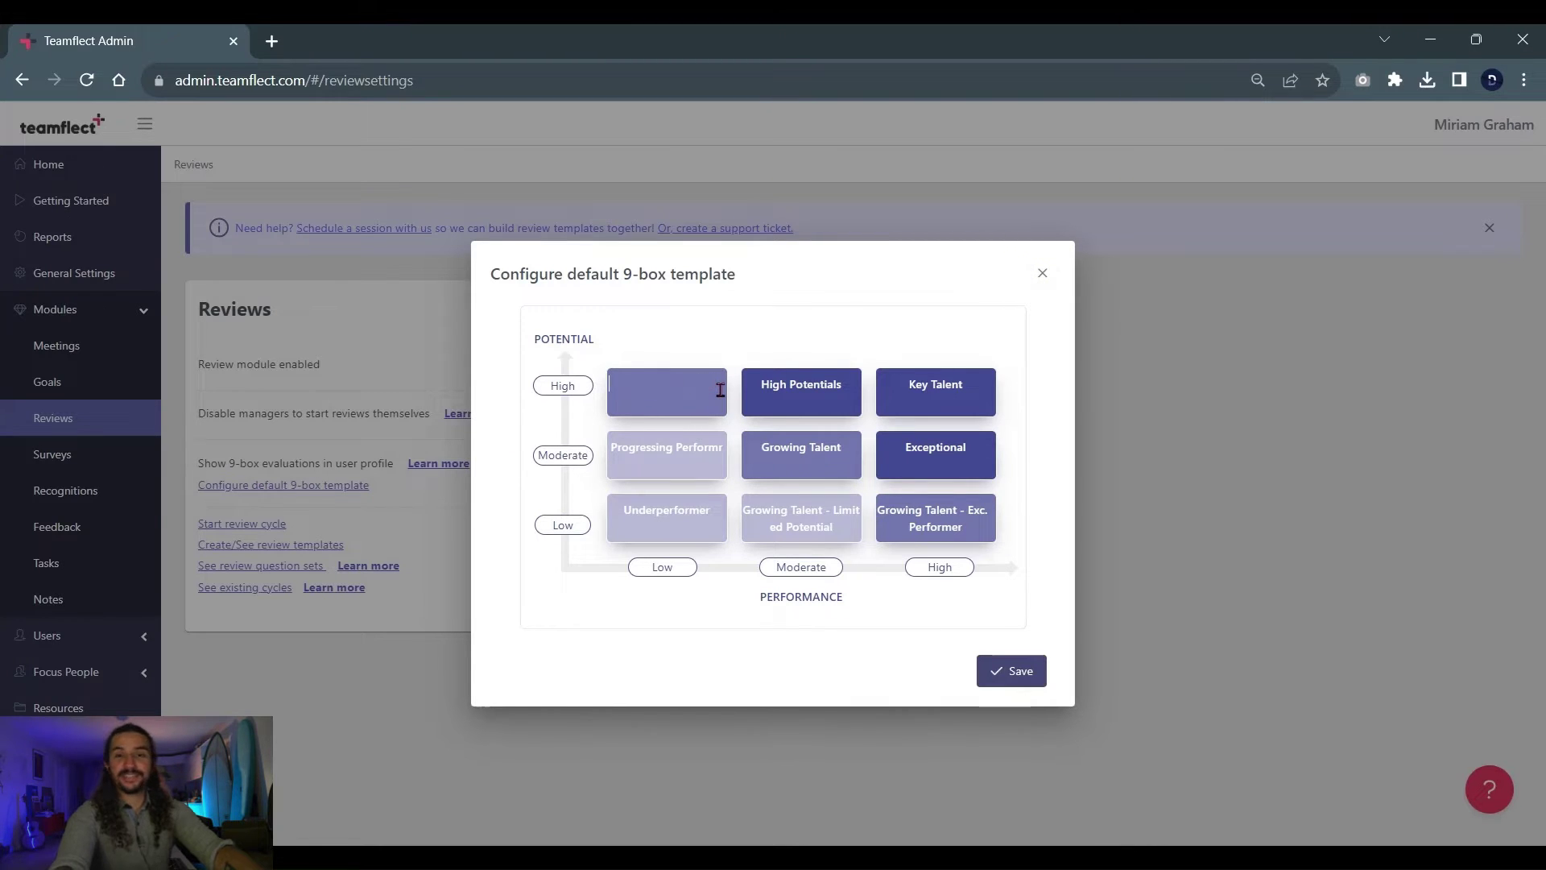
type("Core Employee")
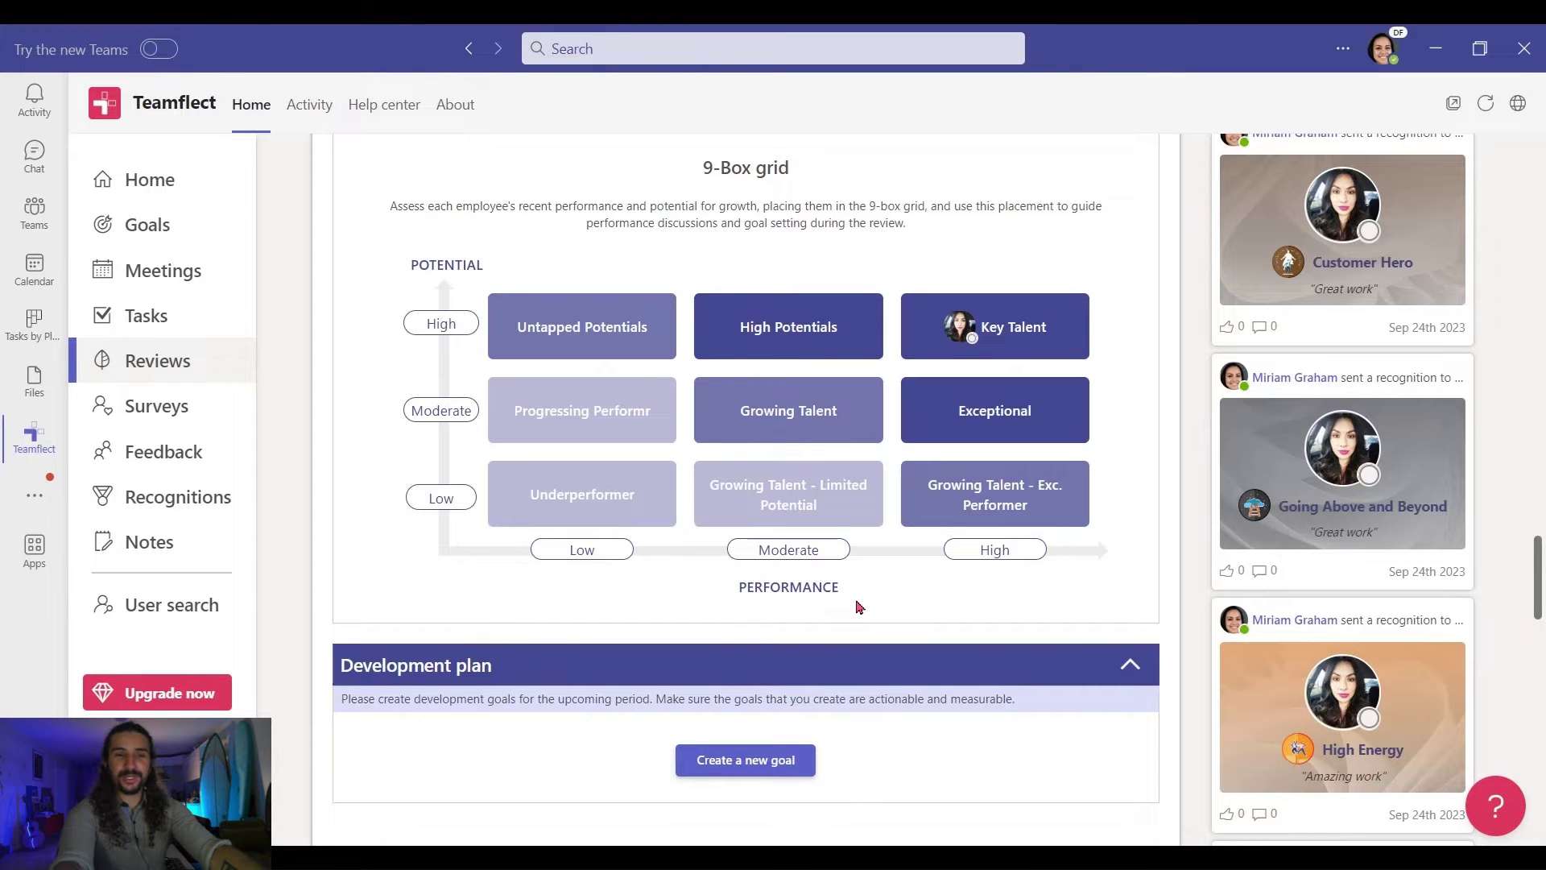
Back in Teams, open the first upcoming Performance Review Discussion and join its meeting in a maximized window
scroll(859, 606, "down", 2)
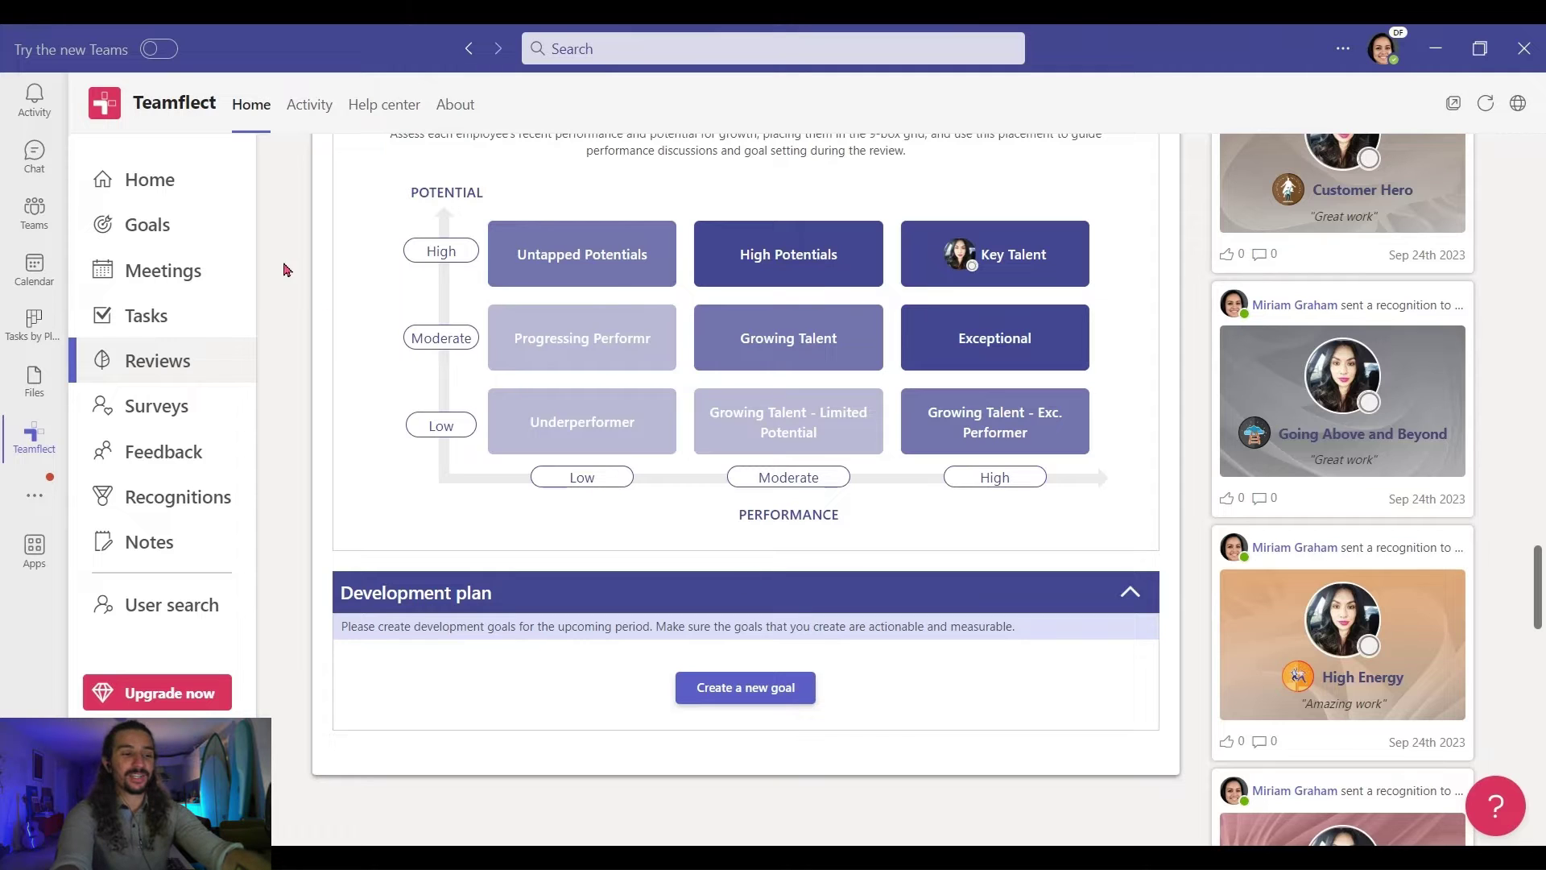
left_click(200, 195)
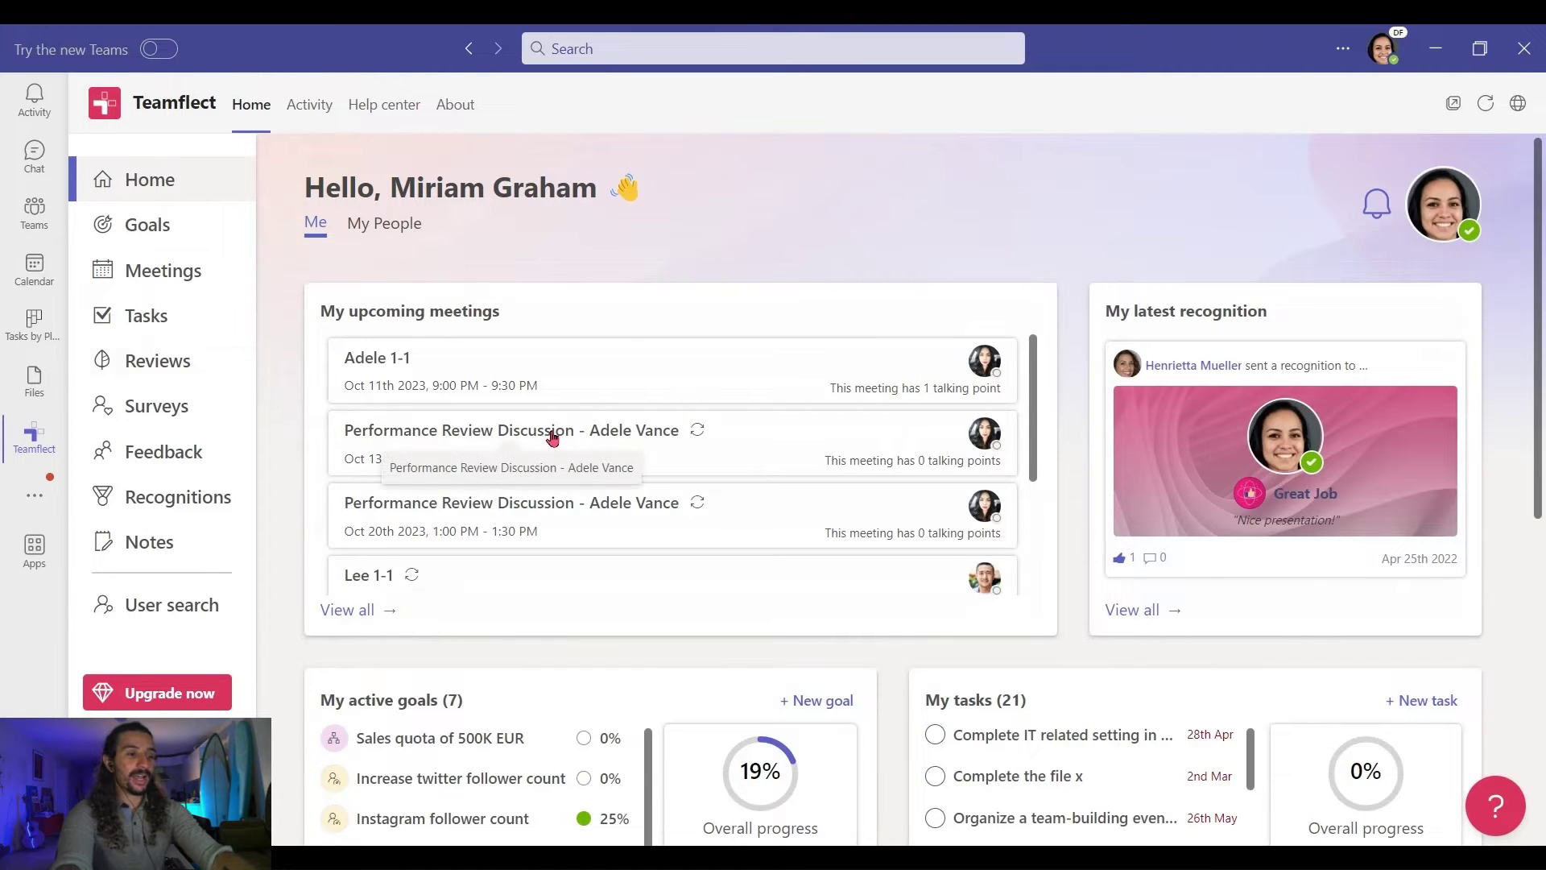
left_click(610, 438)
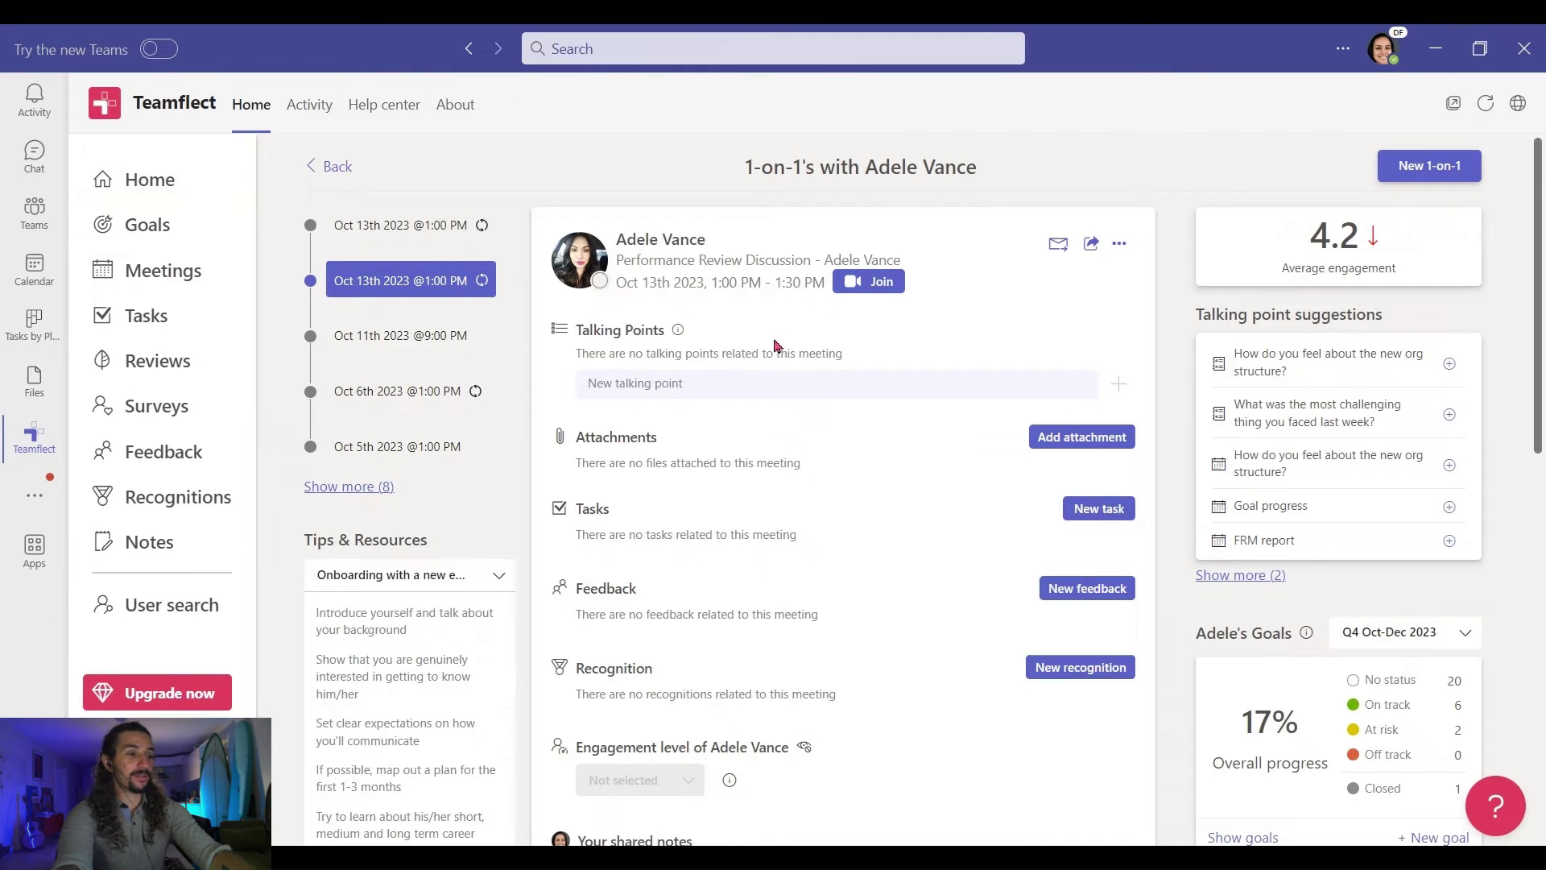
left_click(867, 289)
left_click(1190, 637)
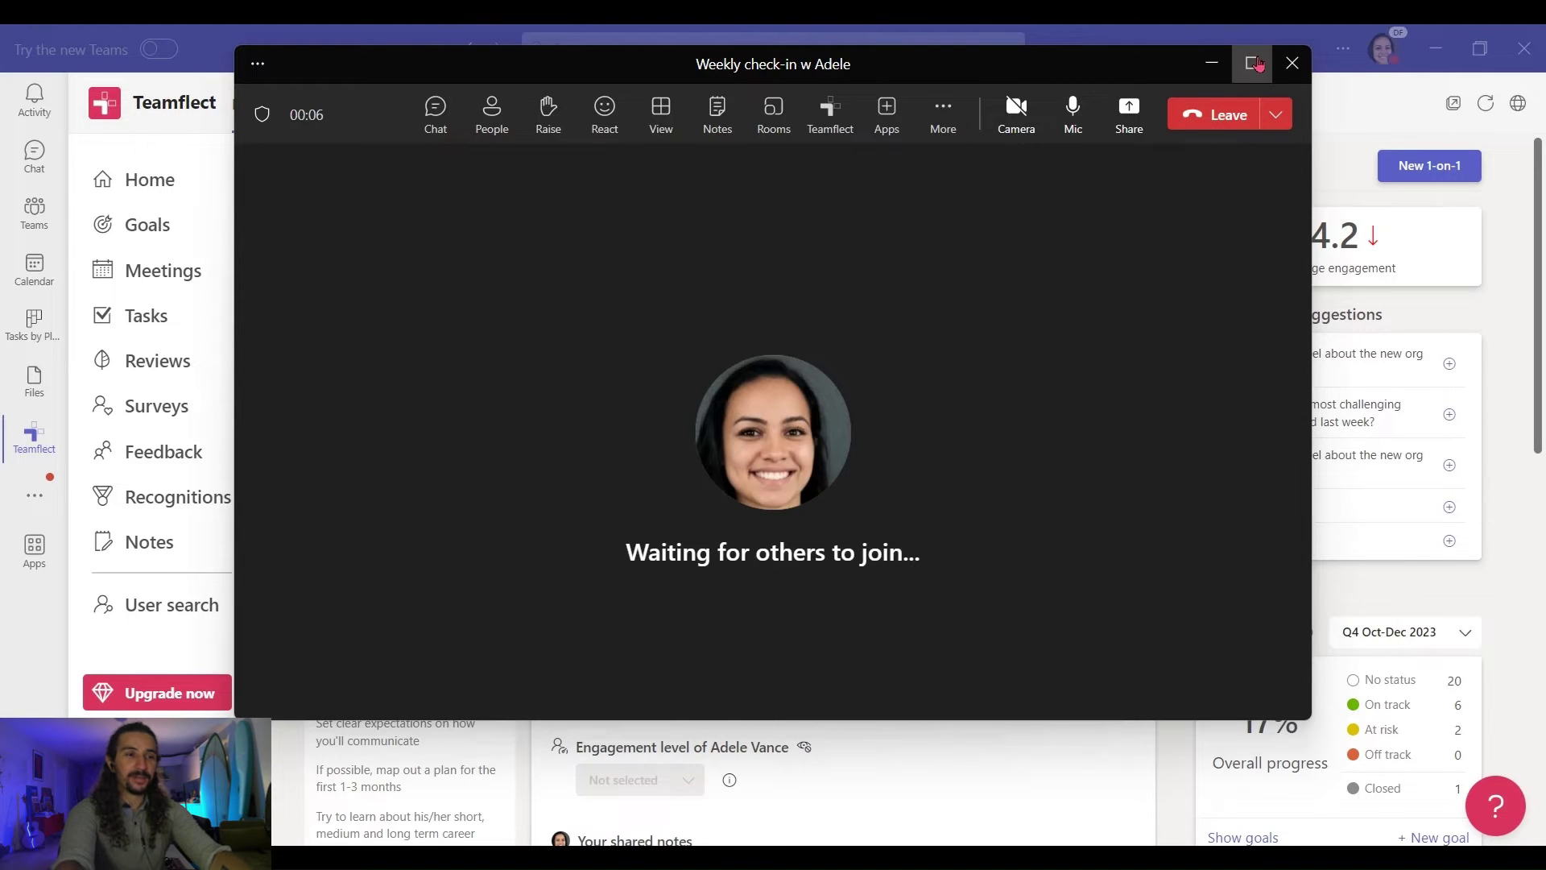
left_click(1253, 63)
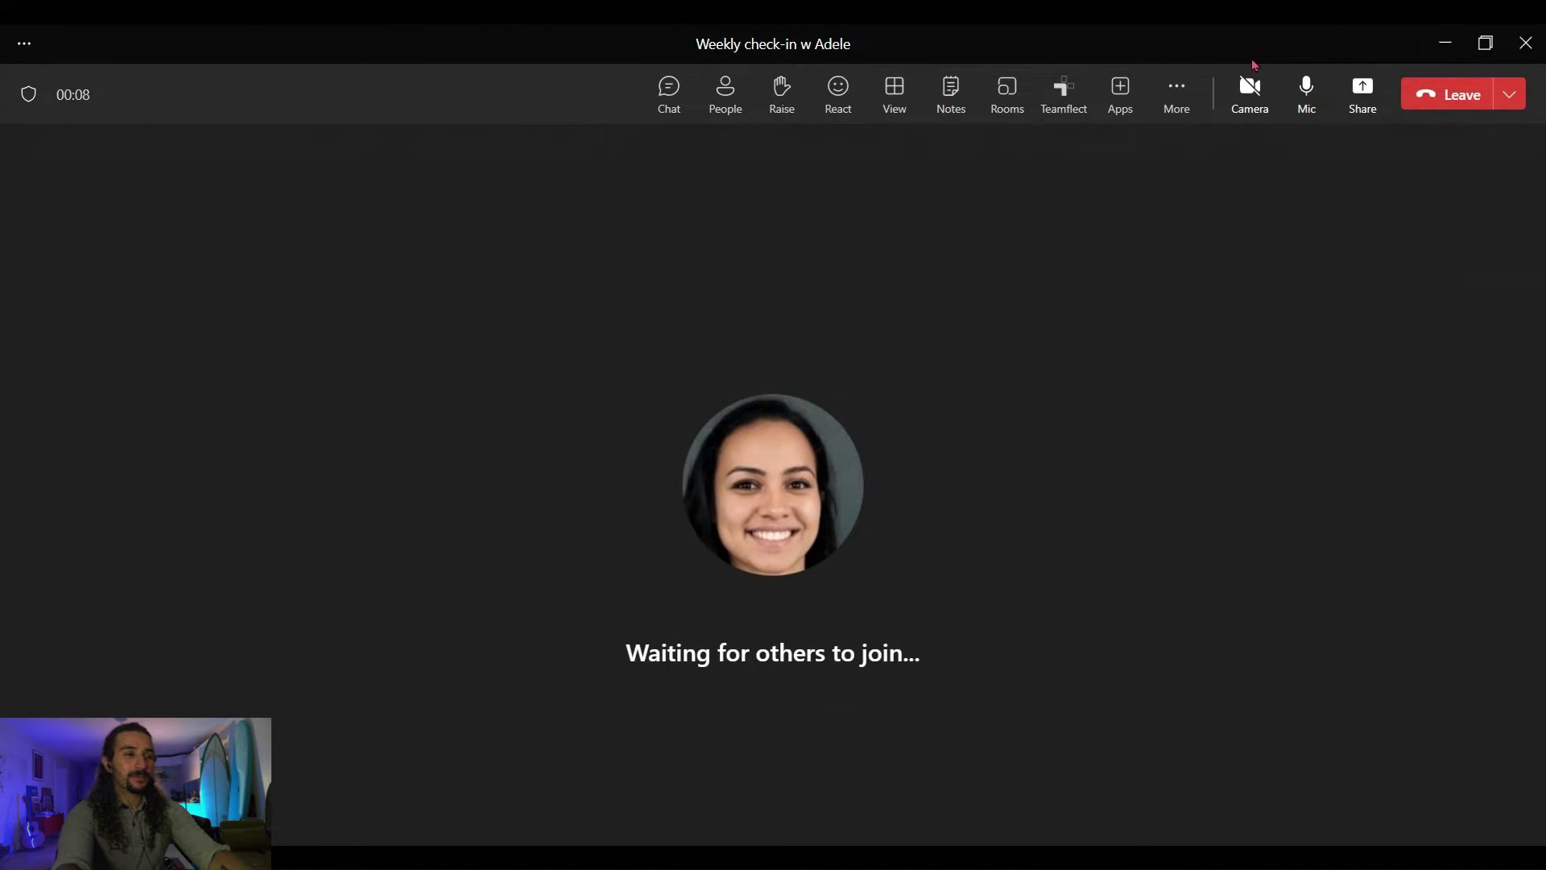
Open Teamflect inside the meeting and present the reviewee's October Performance Review from the latest reviews
left_click(1063, 101)
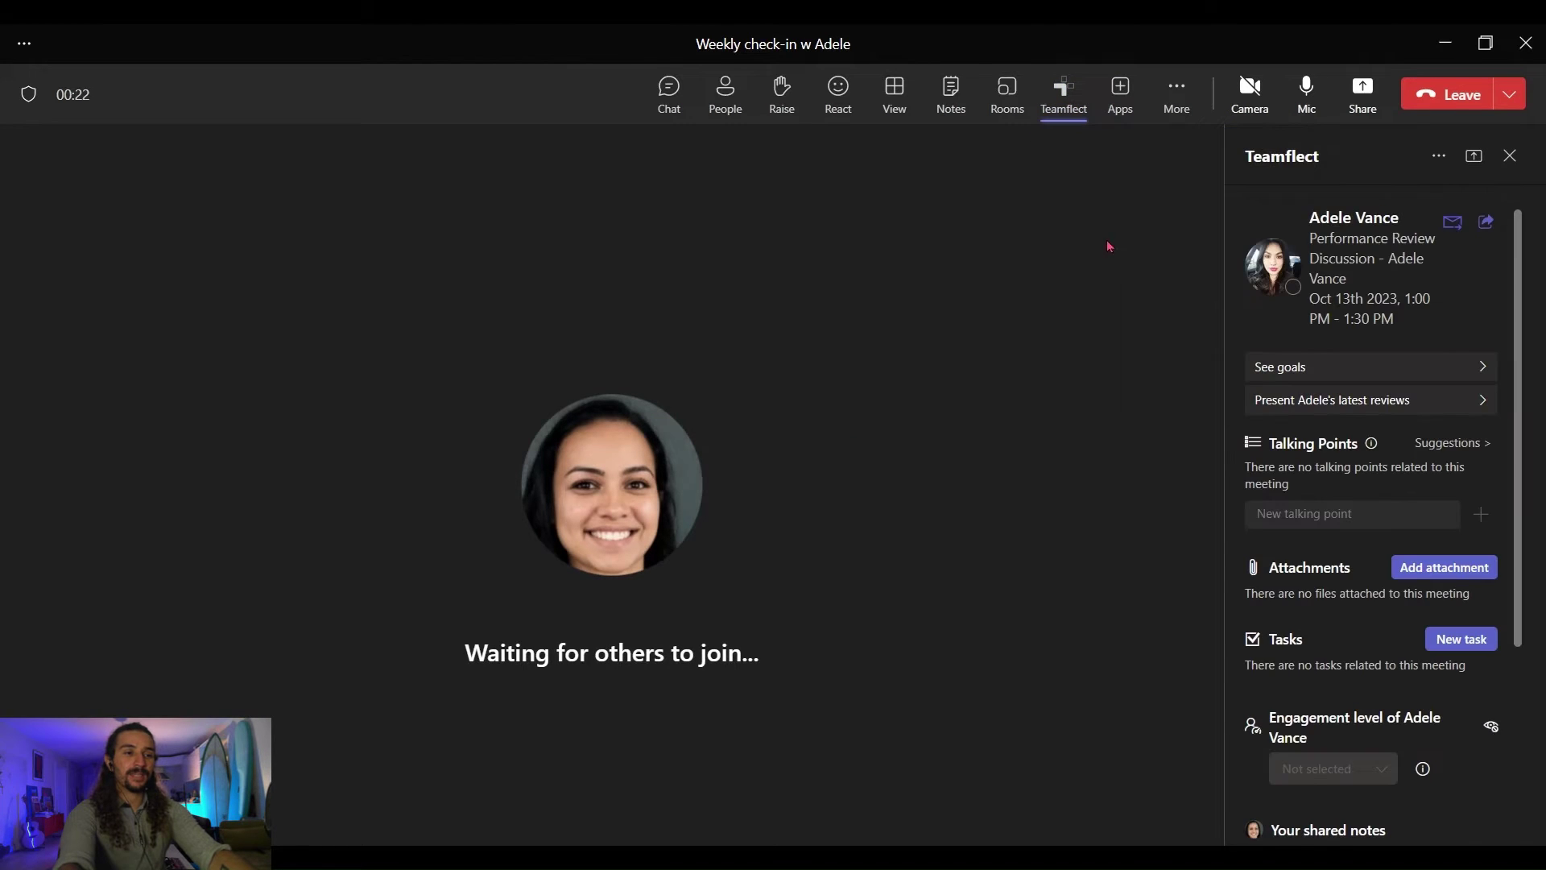
scroll(1307, 343, "down", 1)
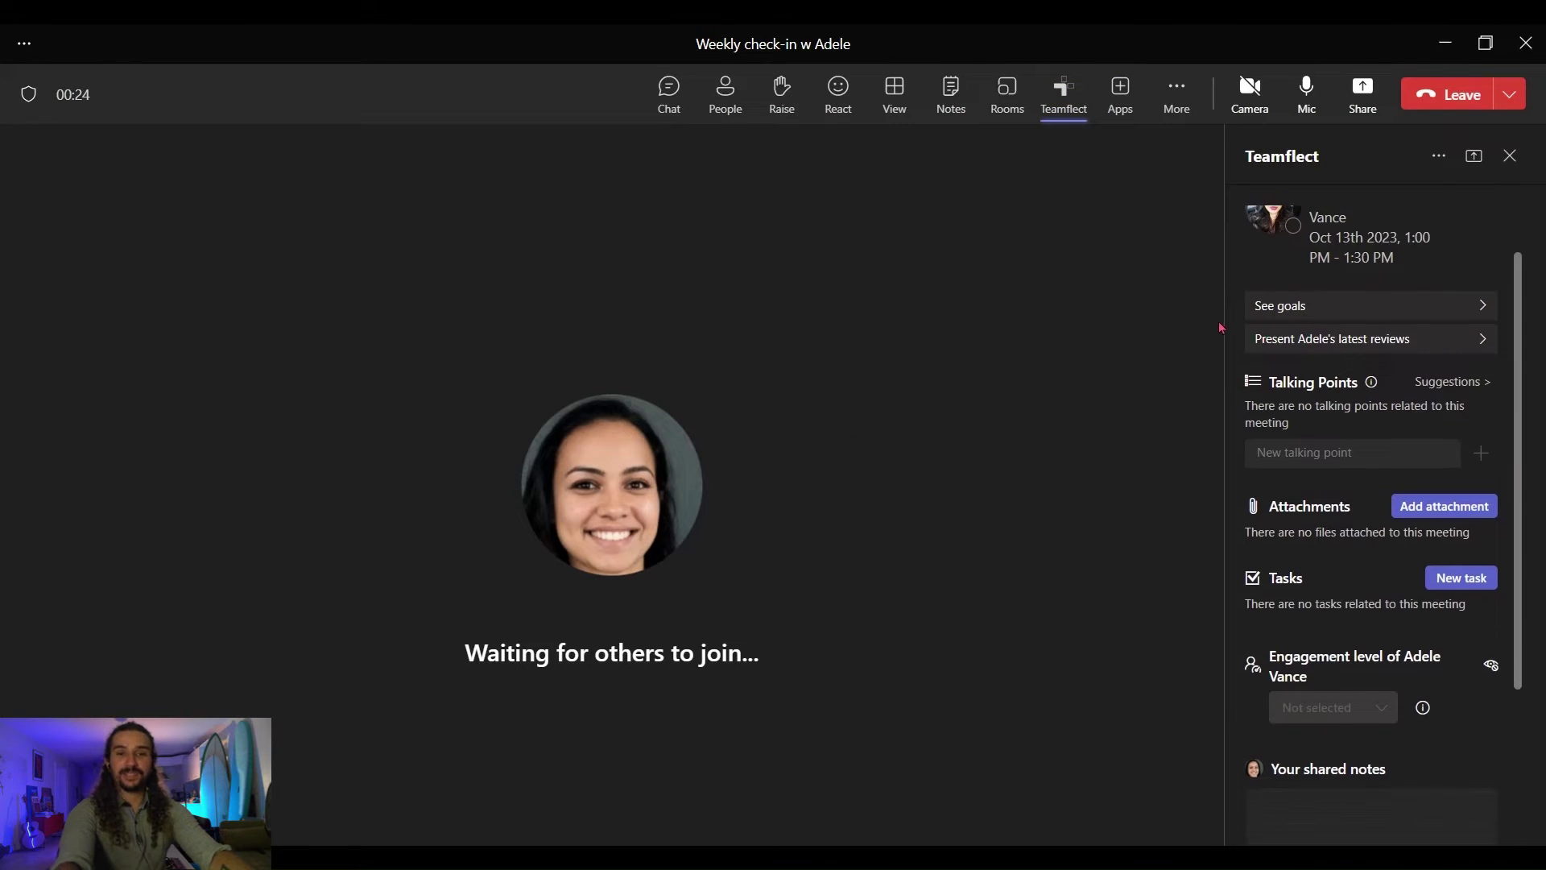
left_click(1347, 338)
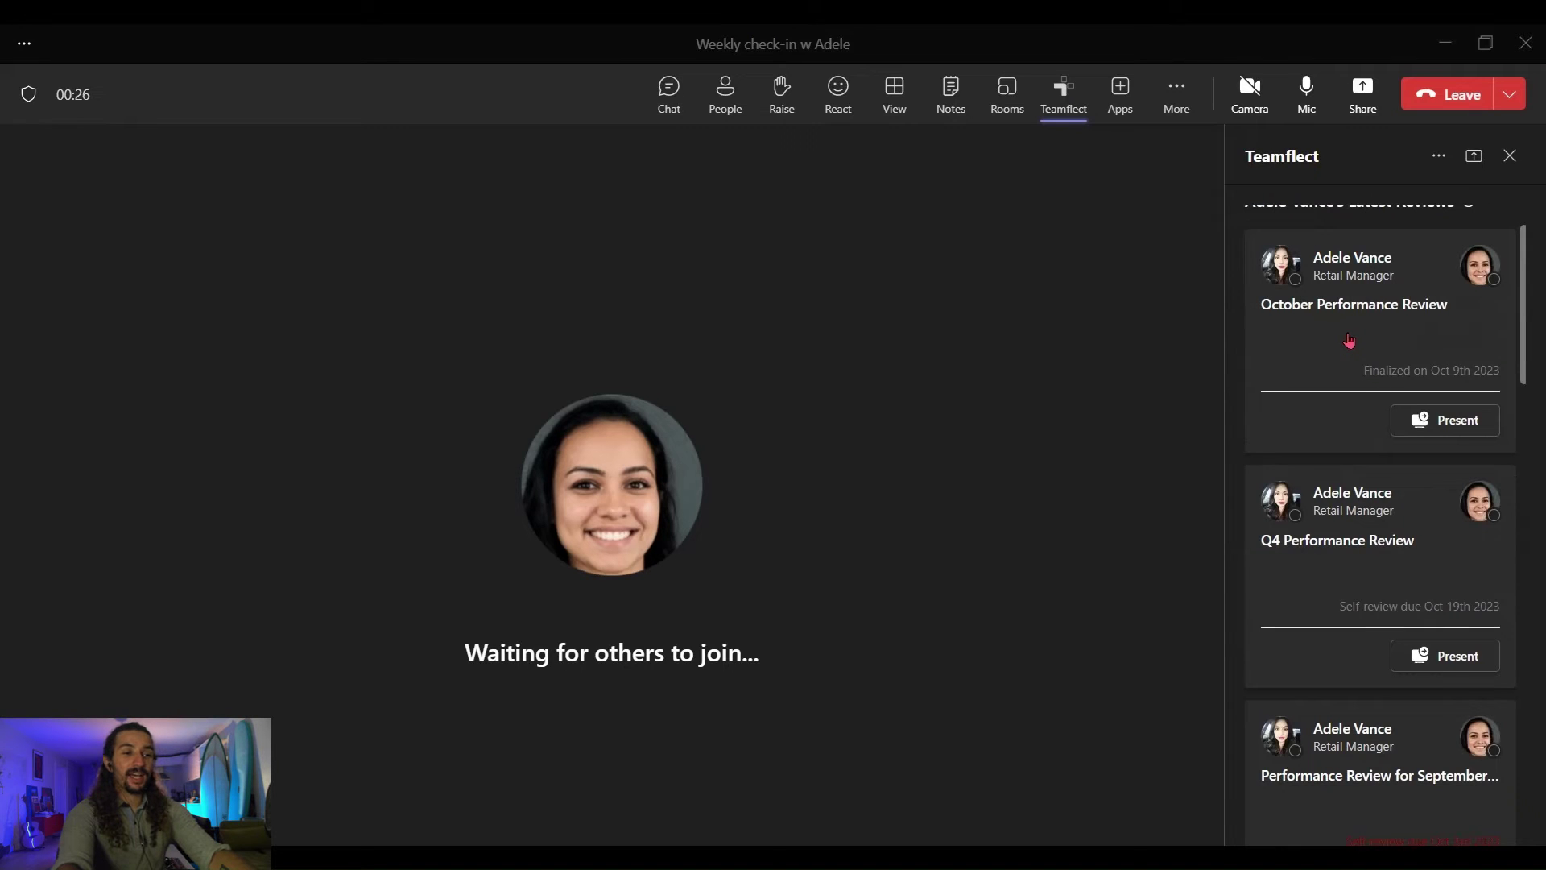
left_click(1472, 433)
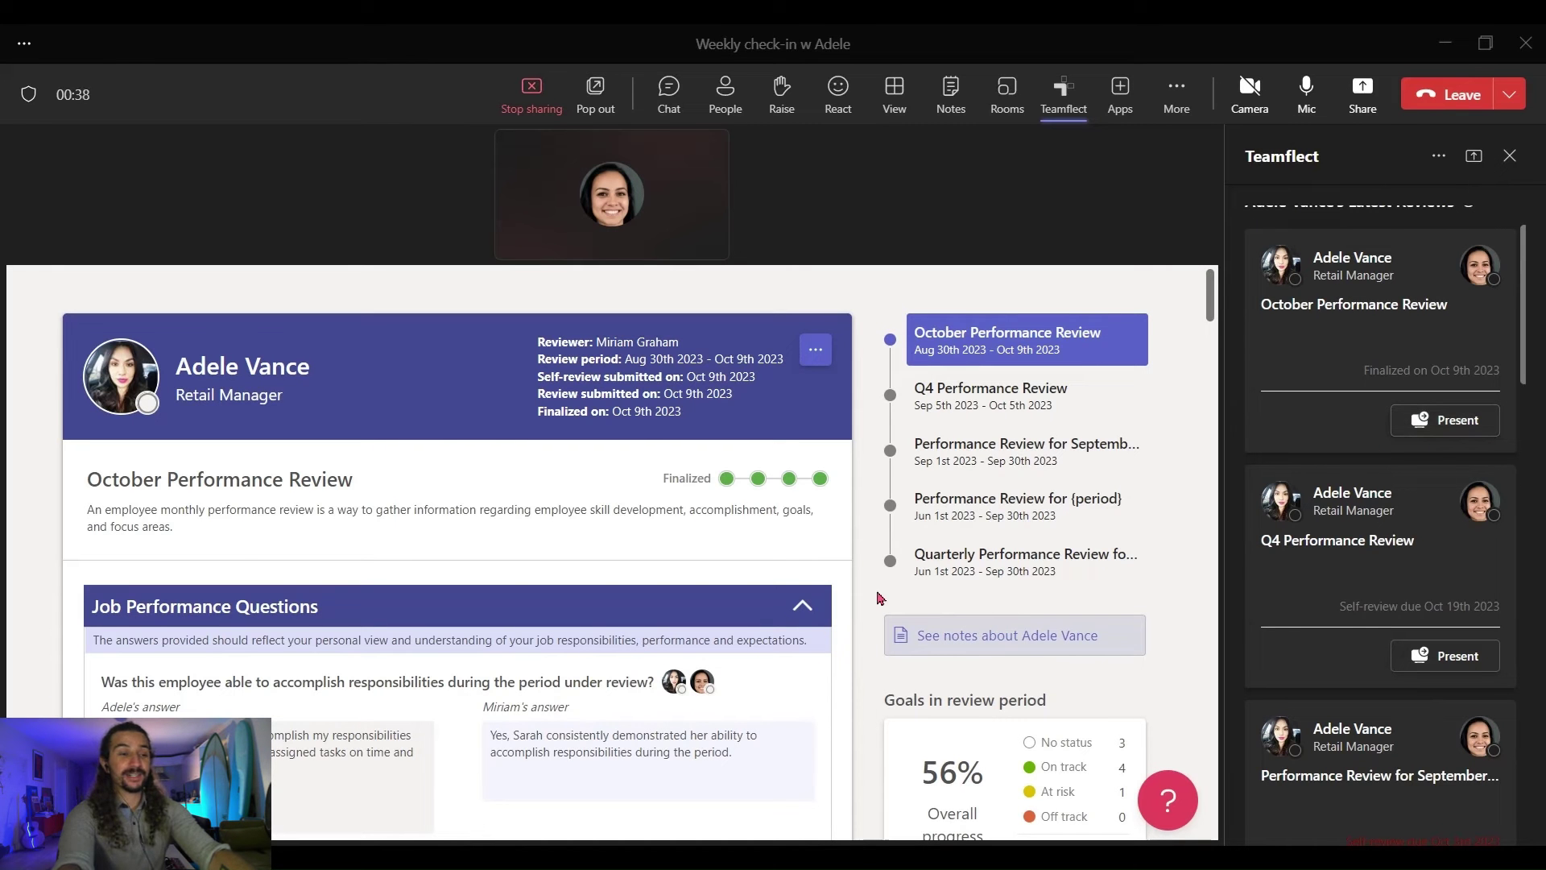
Go through the presented review from the job performance questions down to the 9-box grid, and leave the meeting
scroll(874, 600, "down", 4)
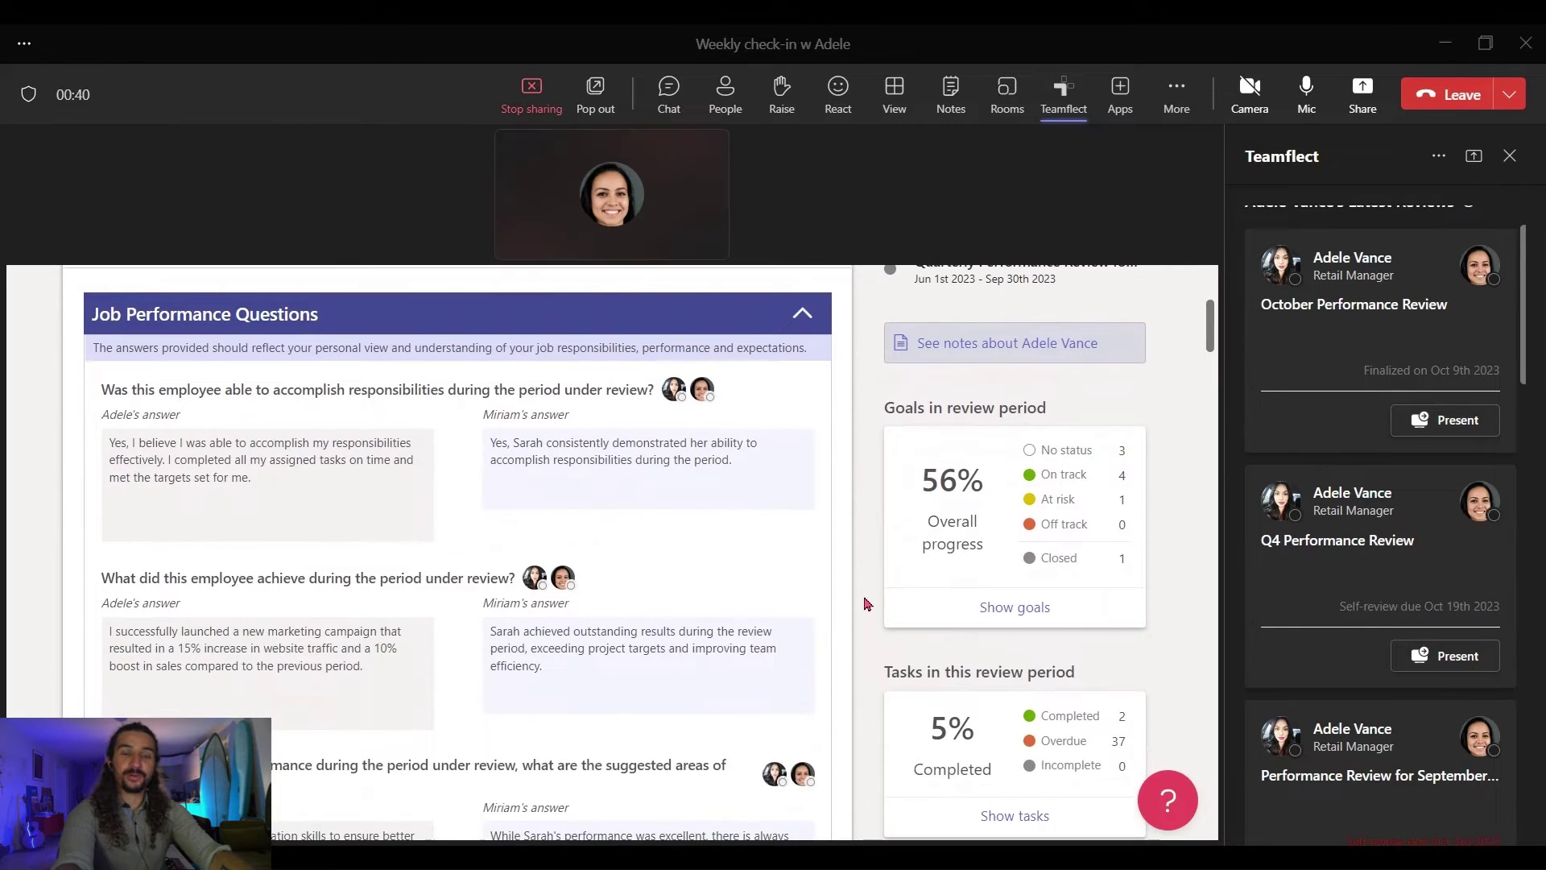
scroll(865, 604, "down", 7)
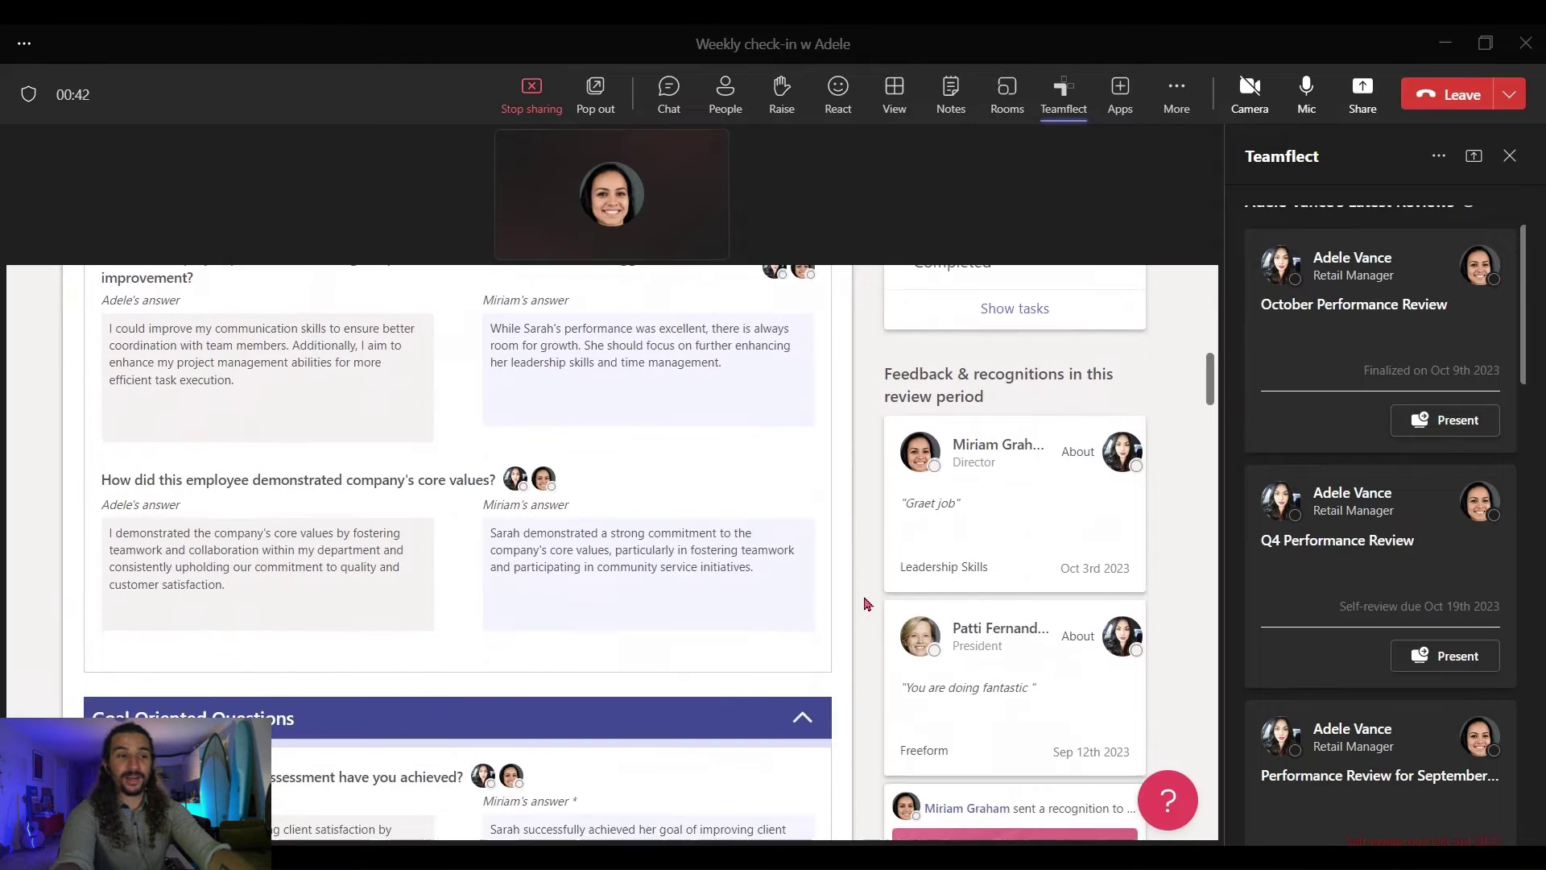
scroll(865, 603, "down", 3)
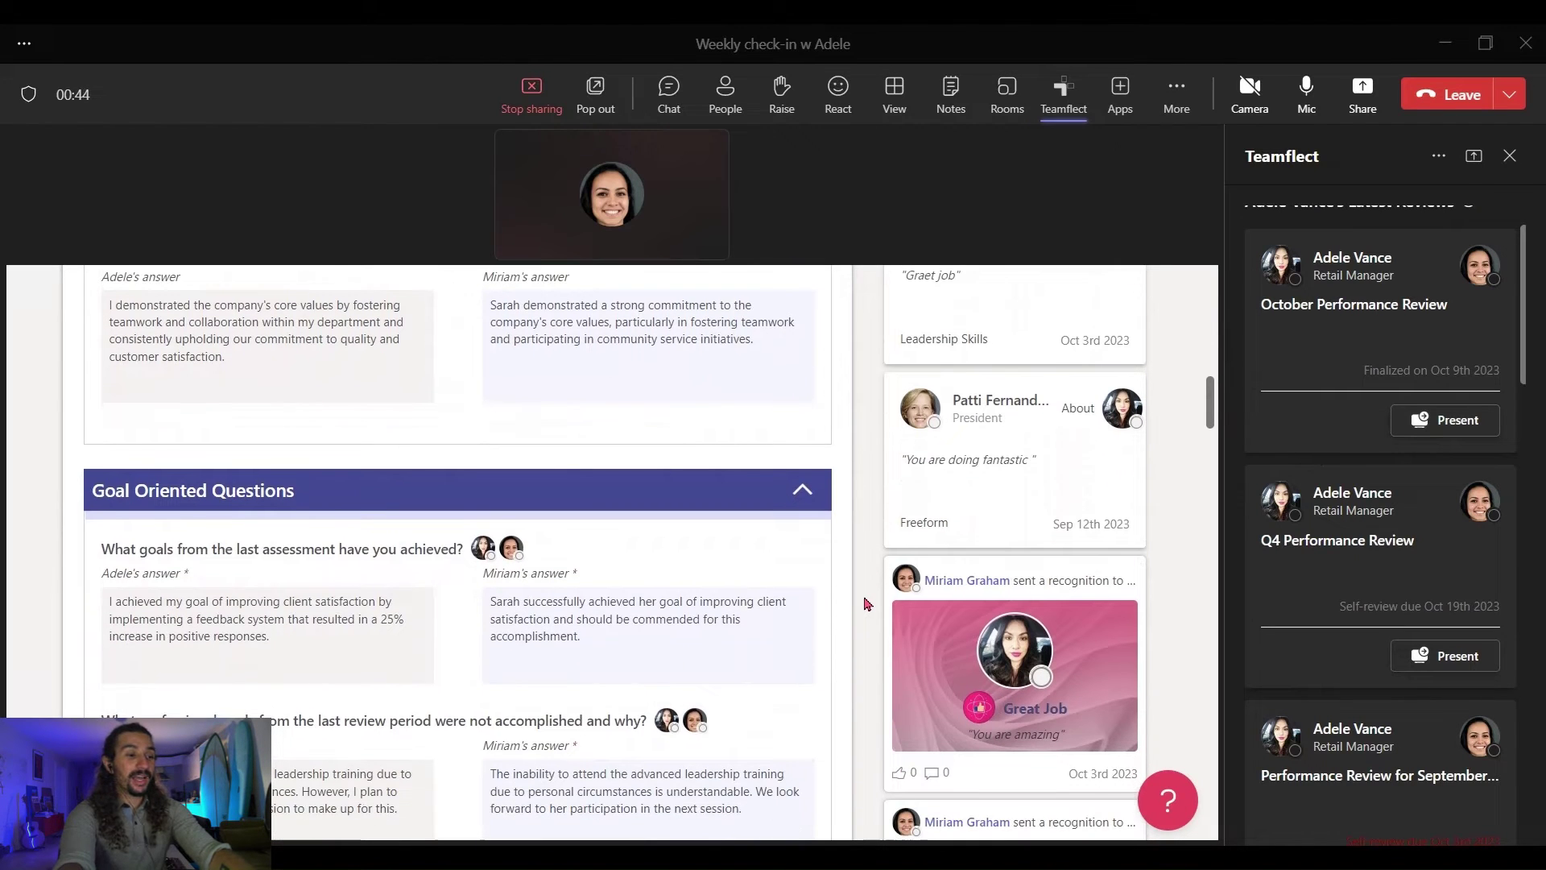
scroll(866, 604, "down", 5)
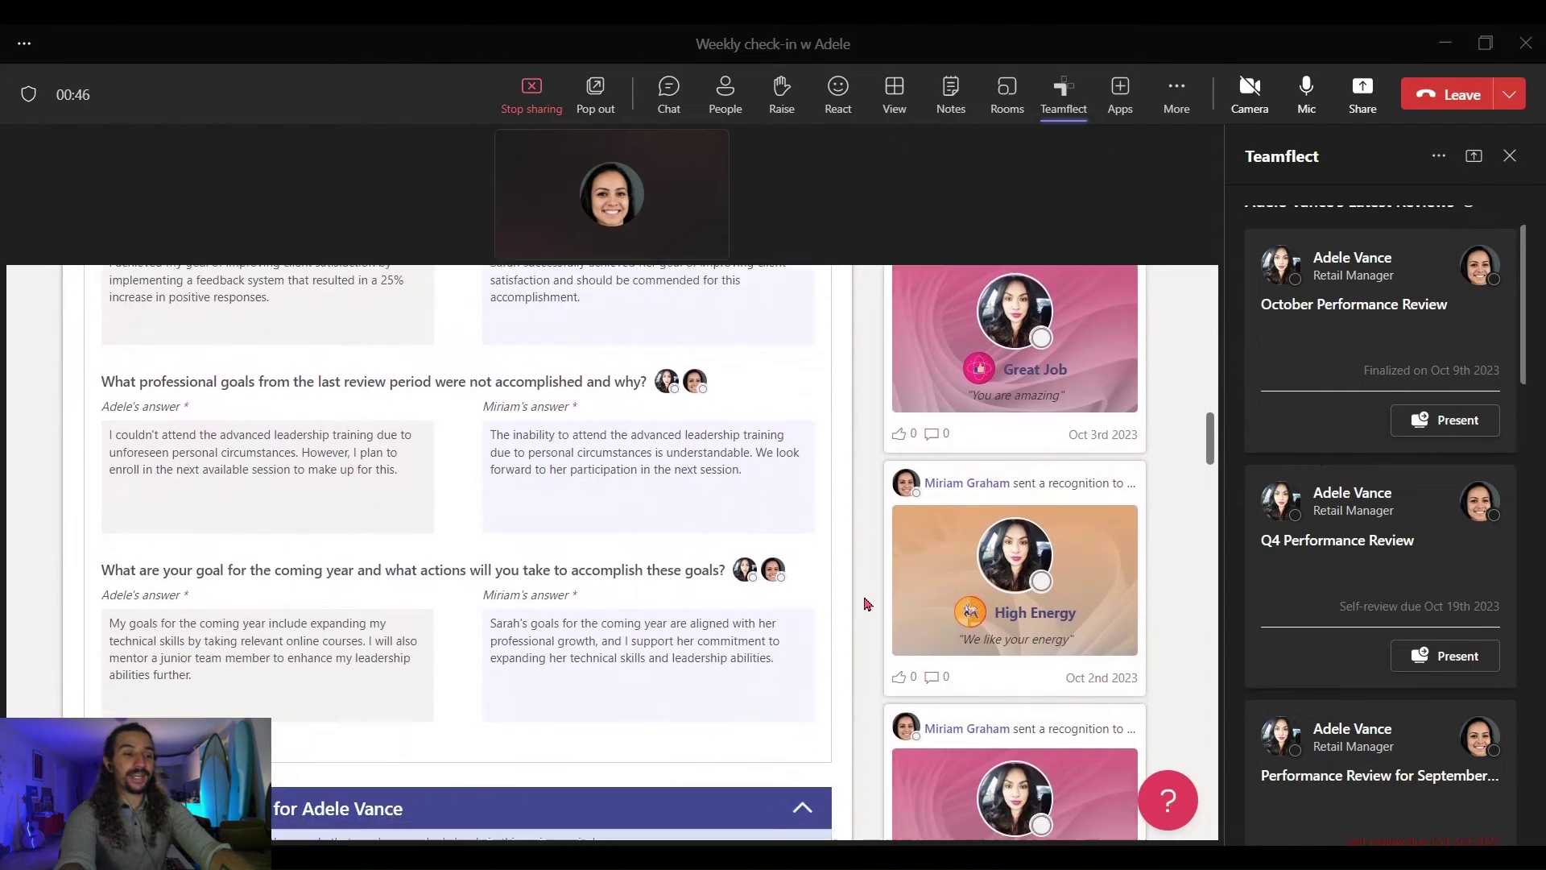
scroll(866, 604, "down", 5)
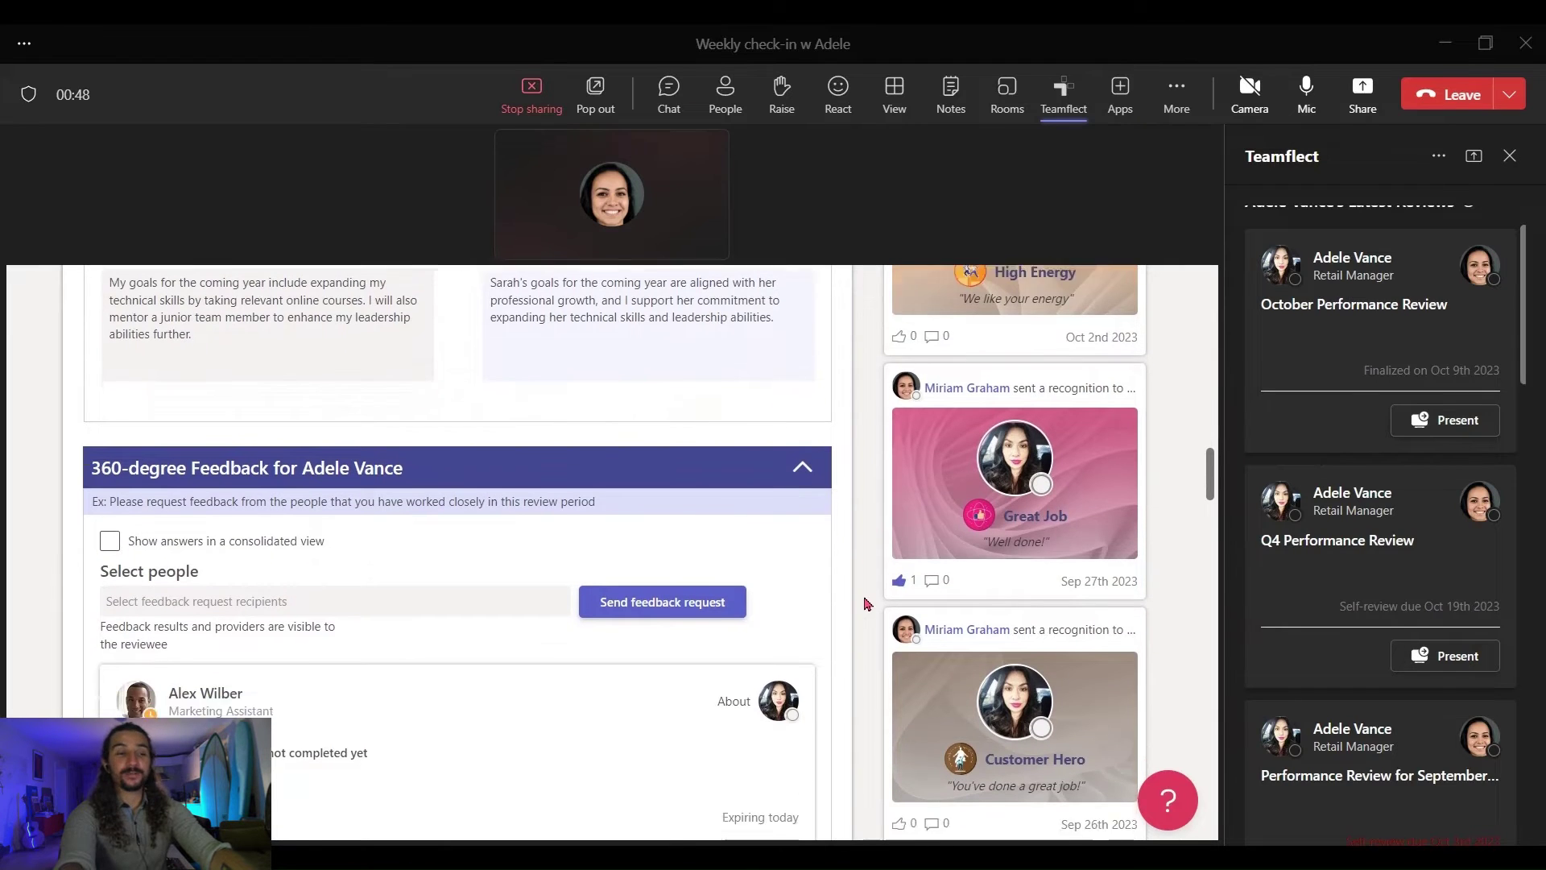
scroll(866, 604, "down", 4)
scroll(866, 604, "down", 5)
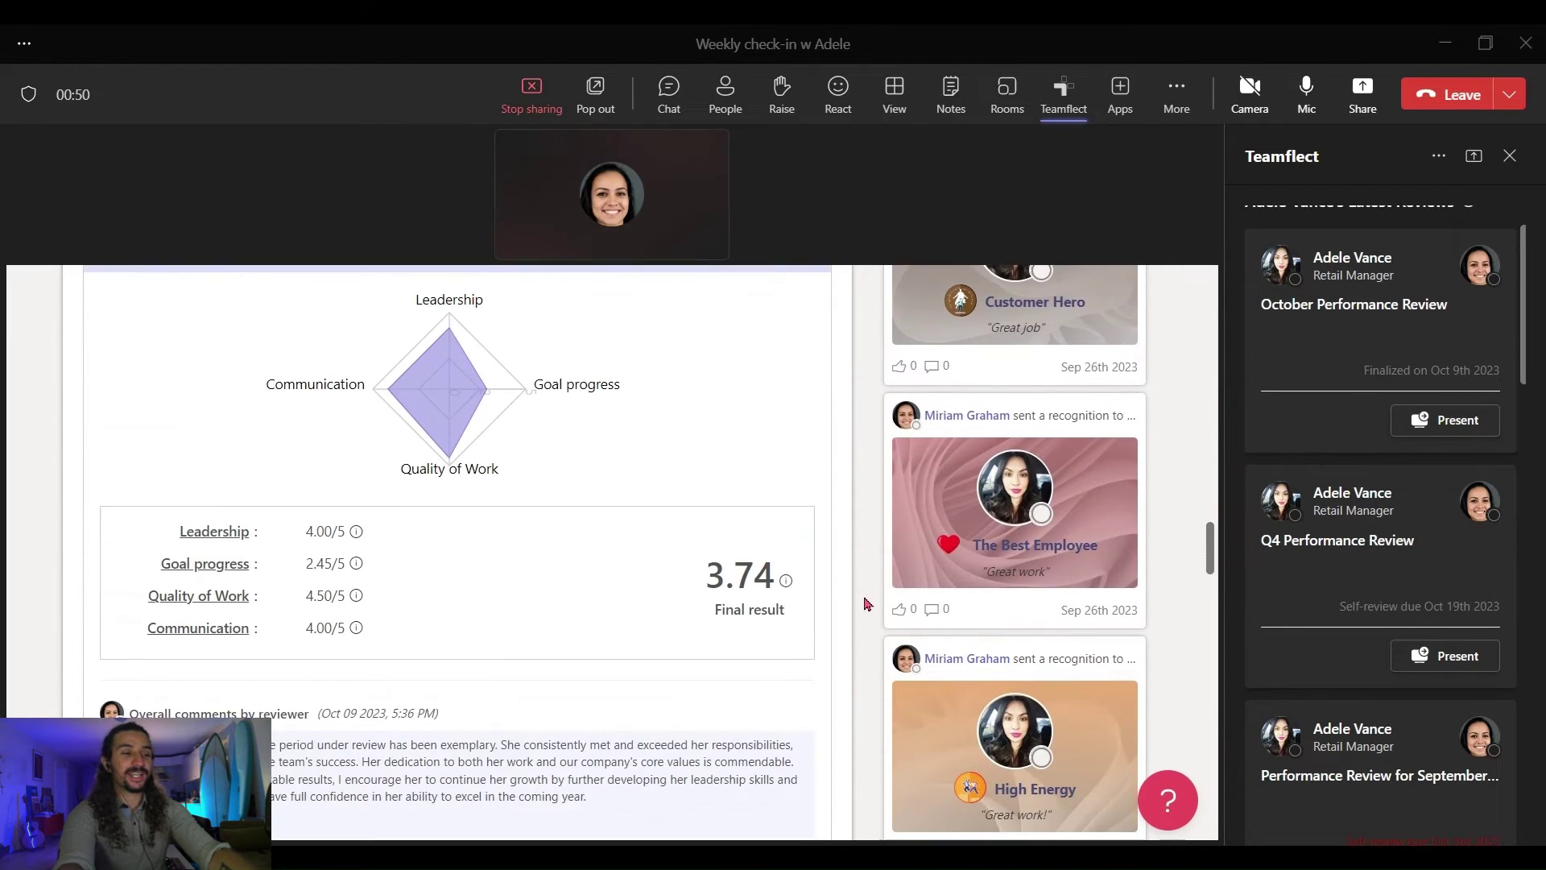
scroll(865, 604, "down", 8)
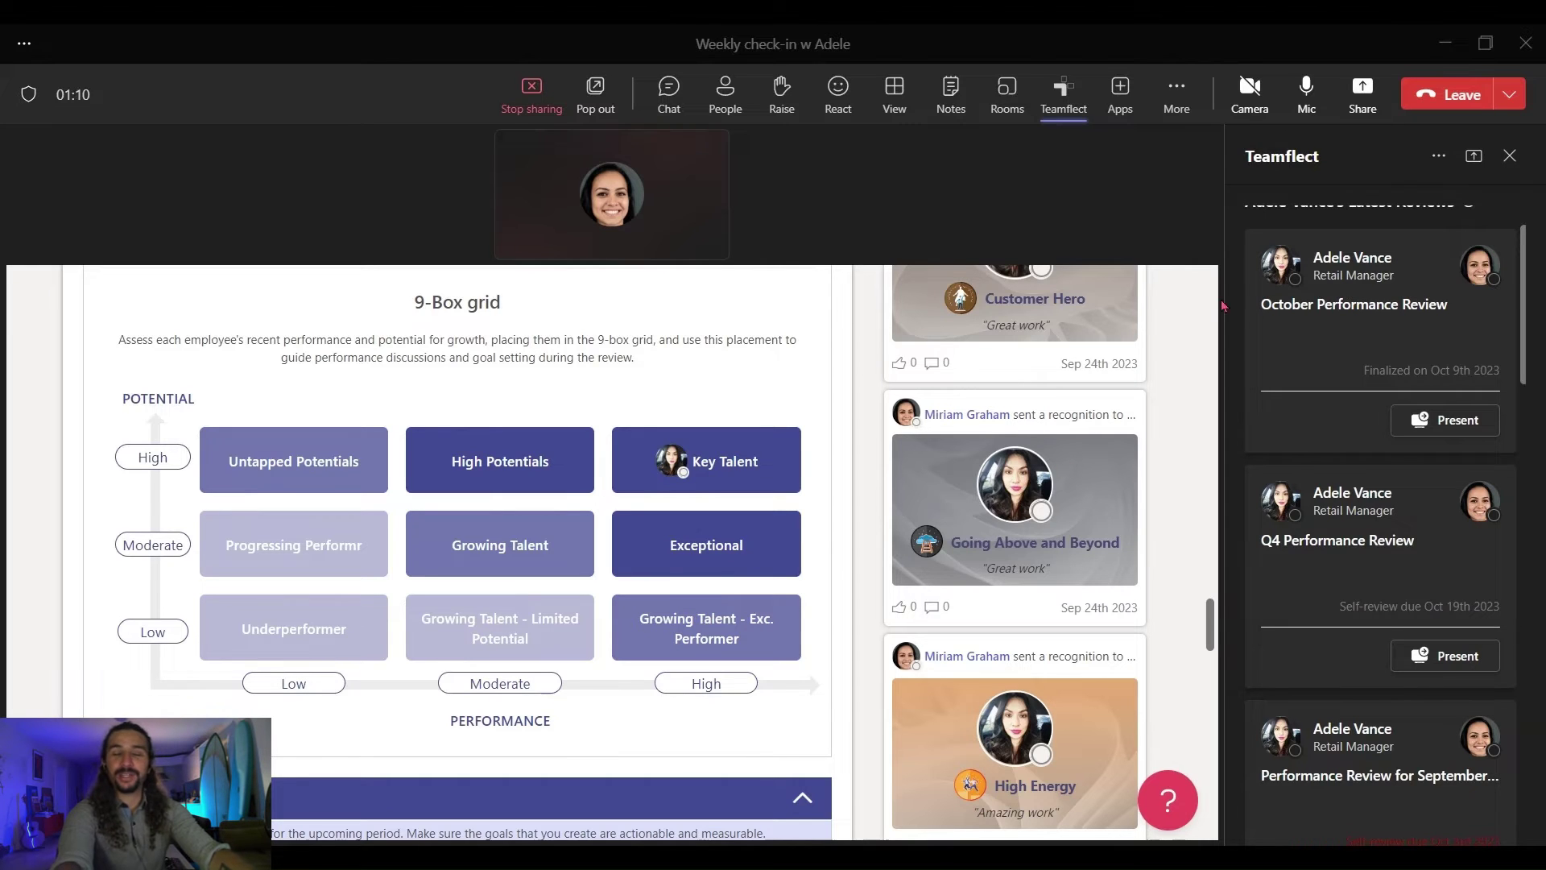
left_click(1445, 110)
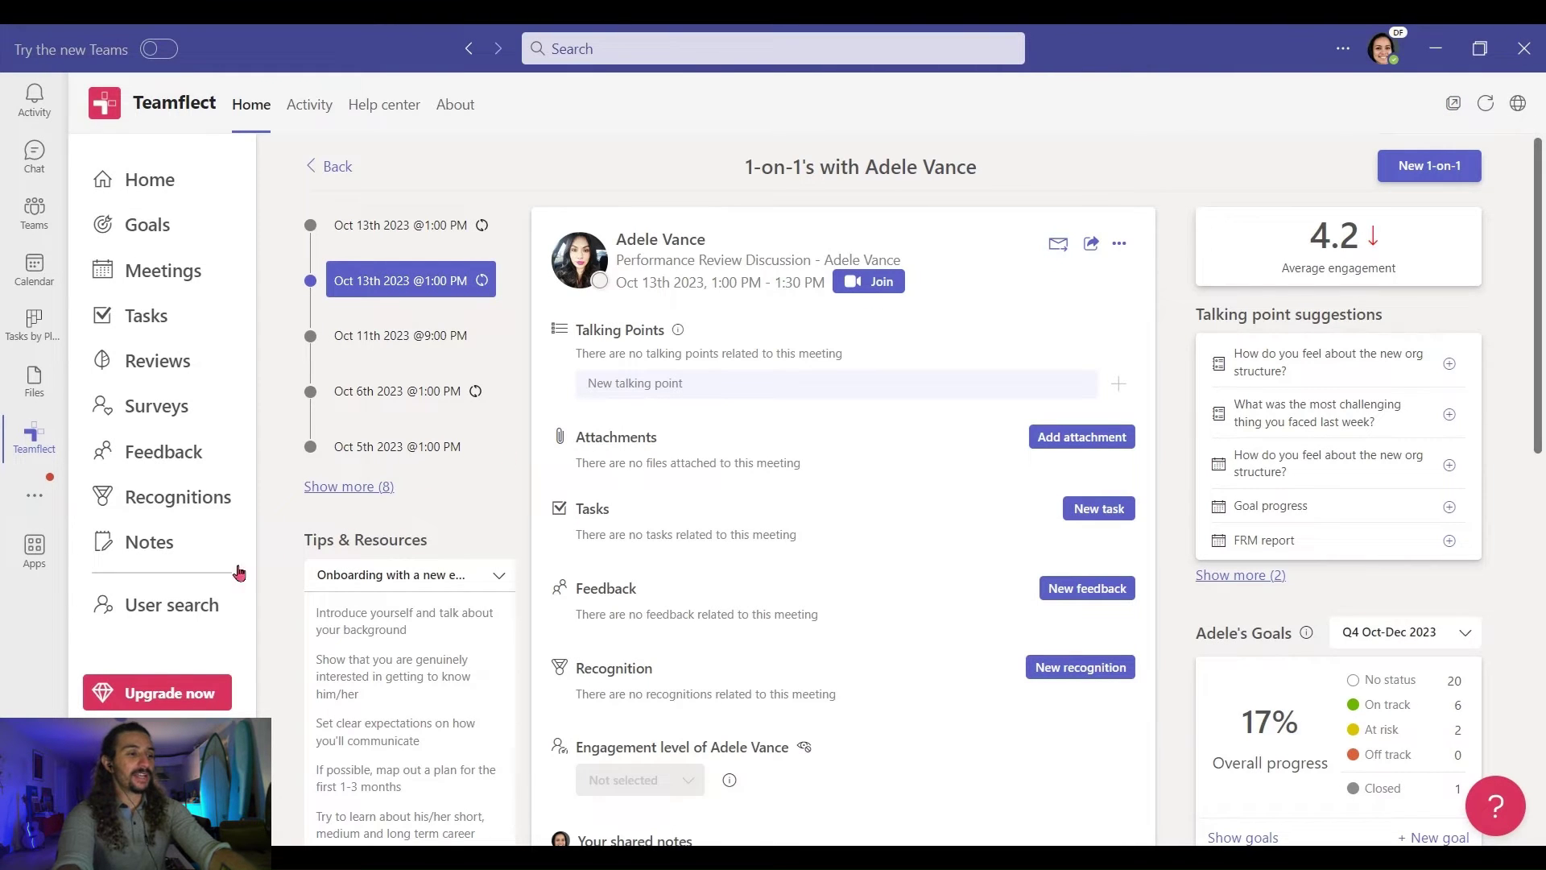
Search the users for the employee from the 1-on-1 by name and open their profile
left_click(186, 609)
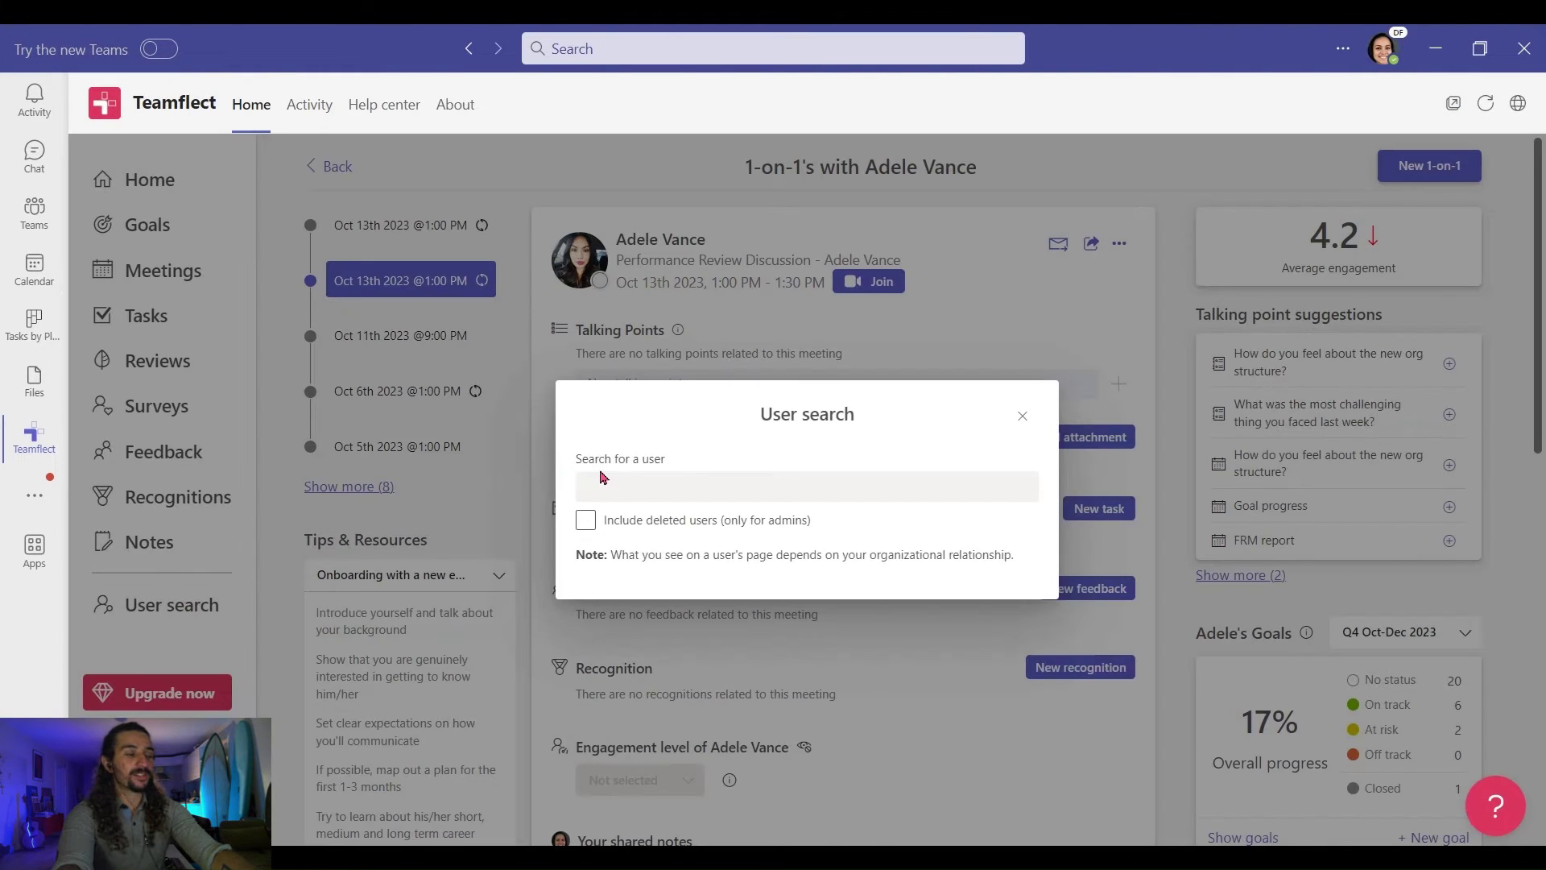
left_click(613, 477)
type("ade")
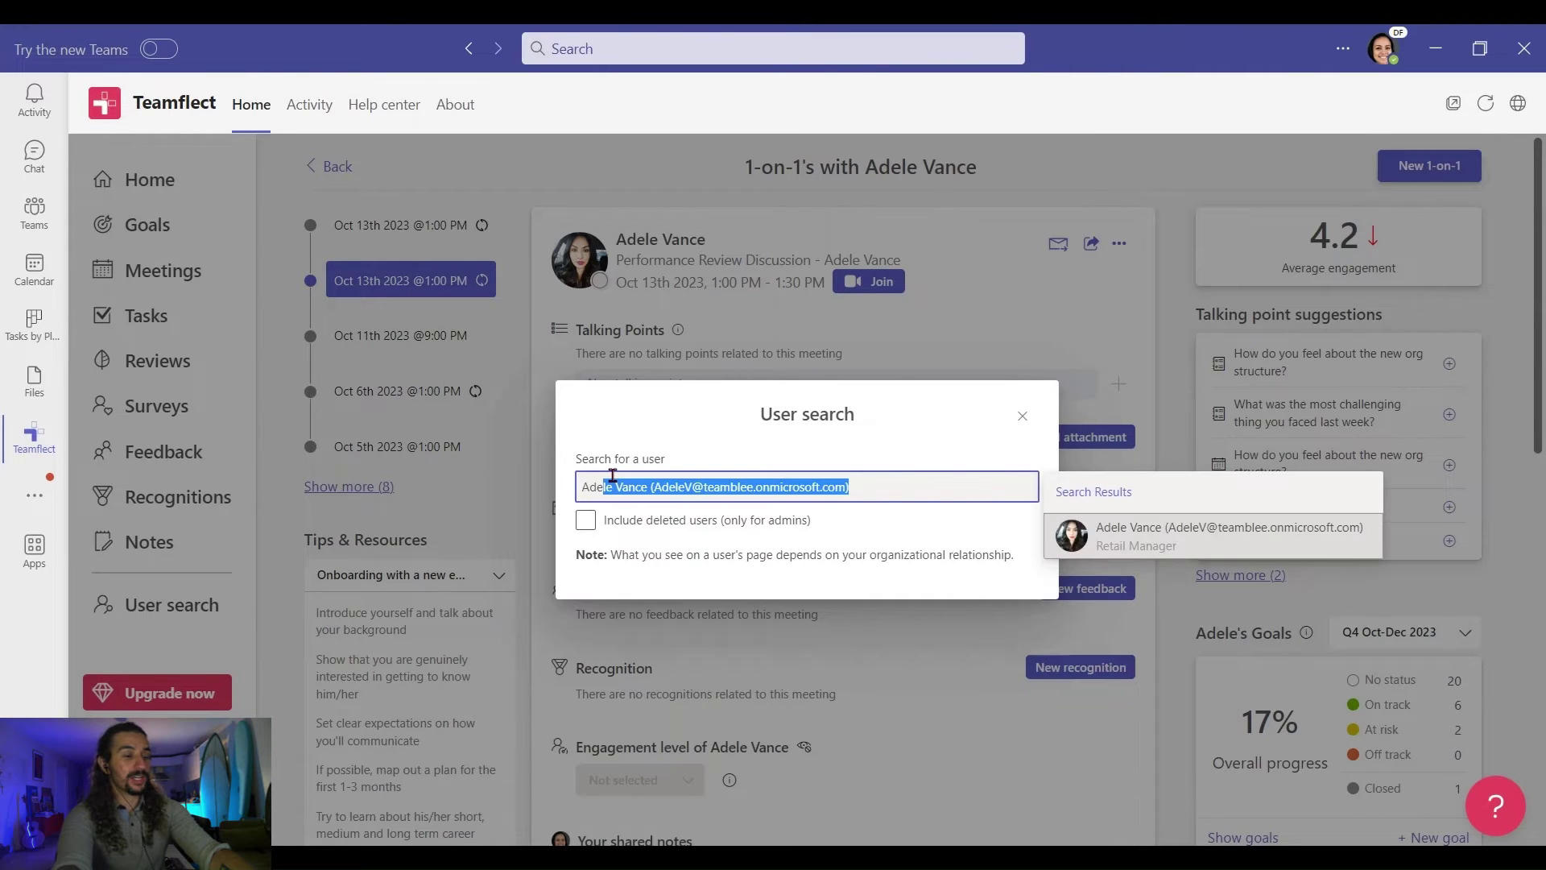
key("Return")
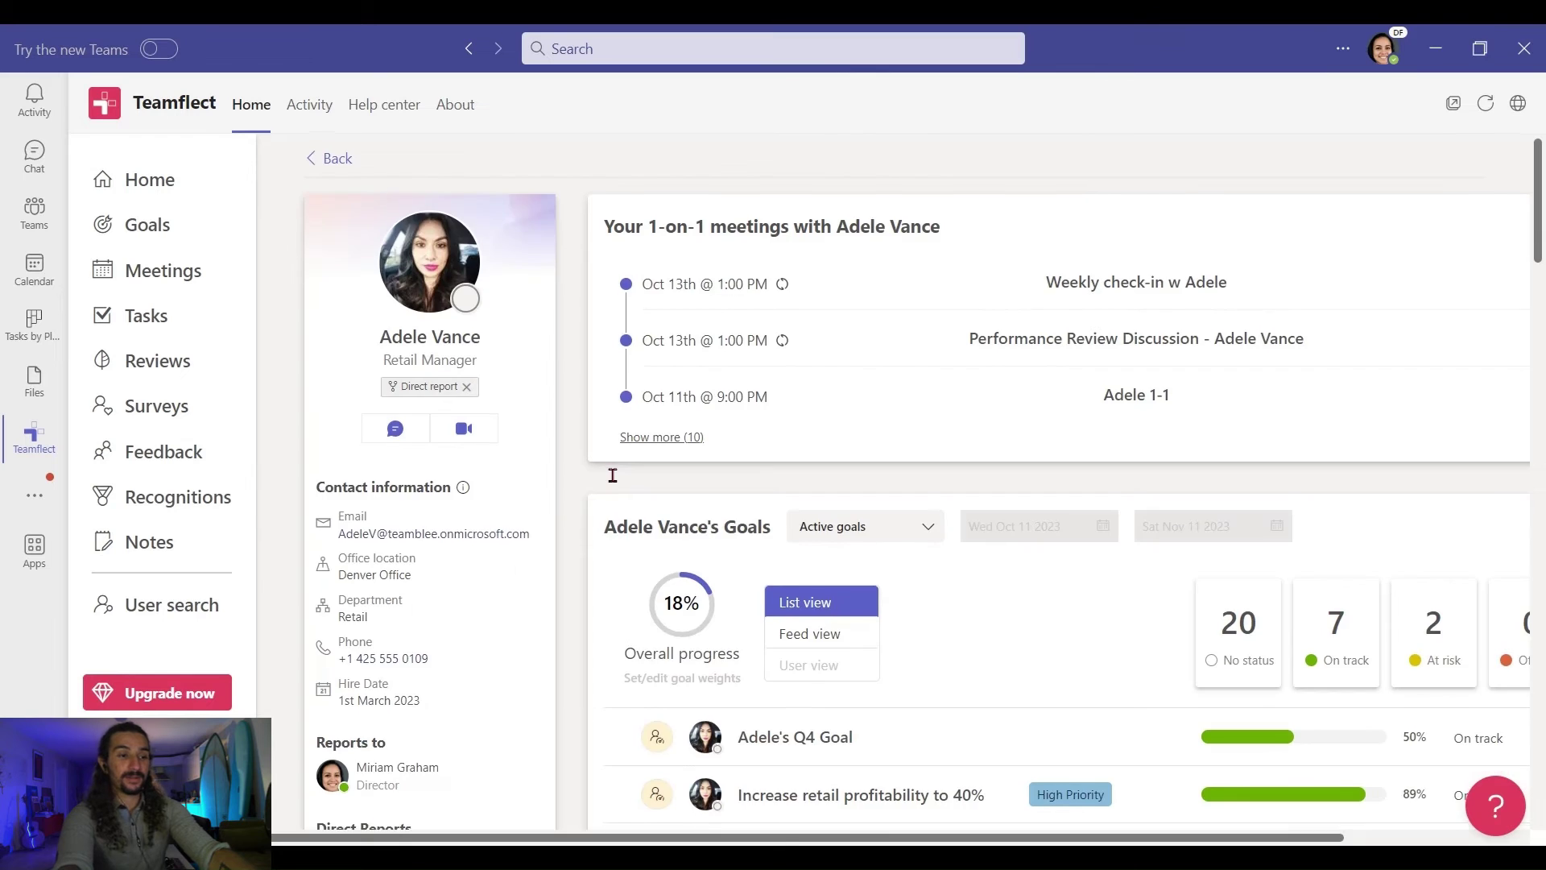
Open the employee's 9-box evaluations from the profile and view the entries of 24 July, 6 June and 18 January 2023
scroll(613, 476, "down", 2)
scroll(612, 475, "down", 3)
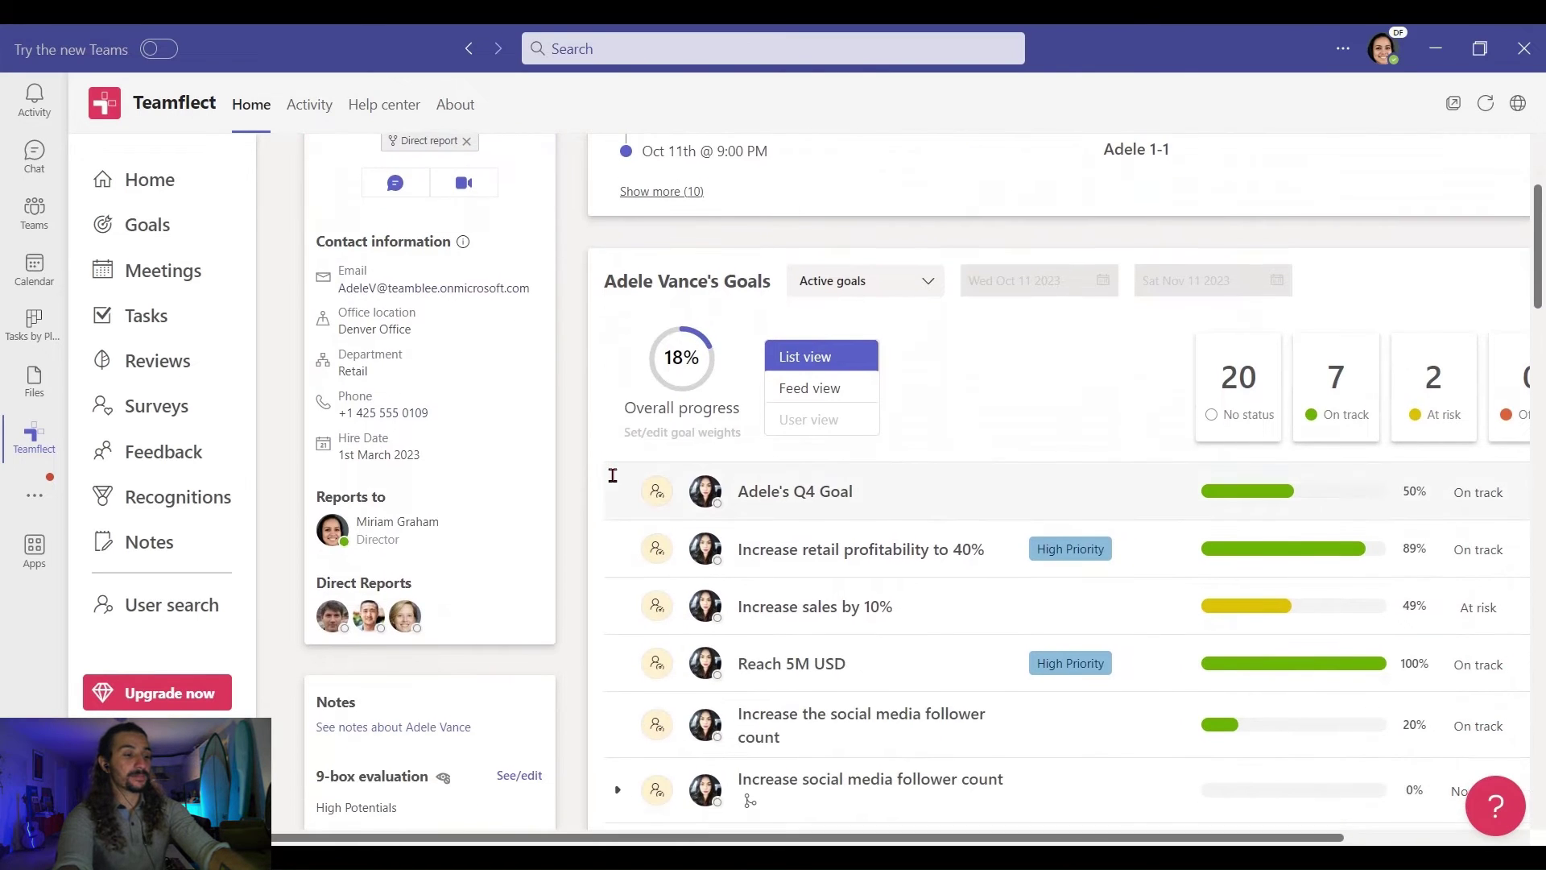
scroll(613, 476, "down", 1)
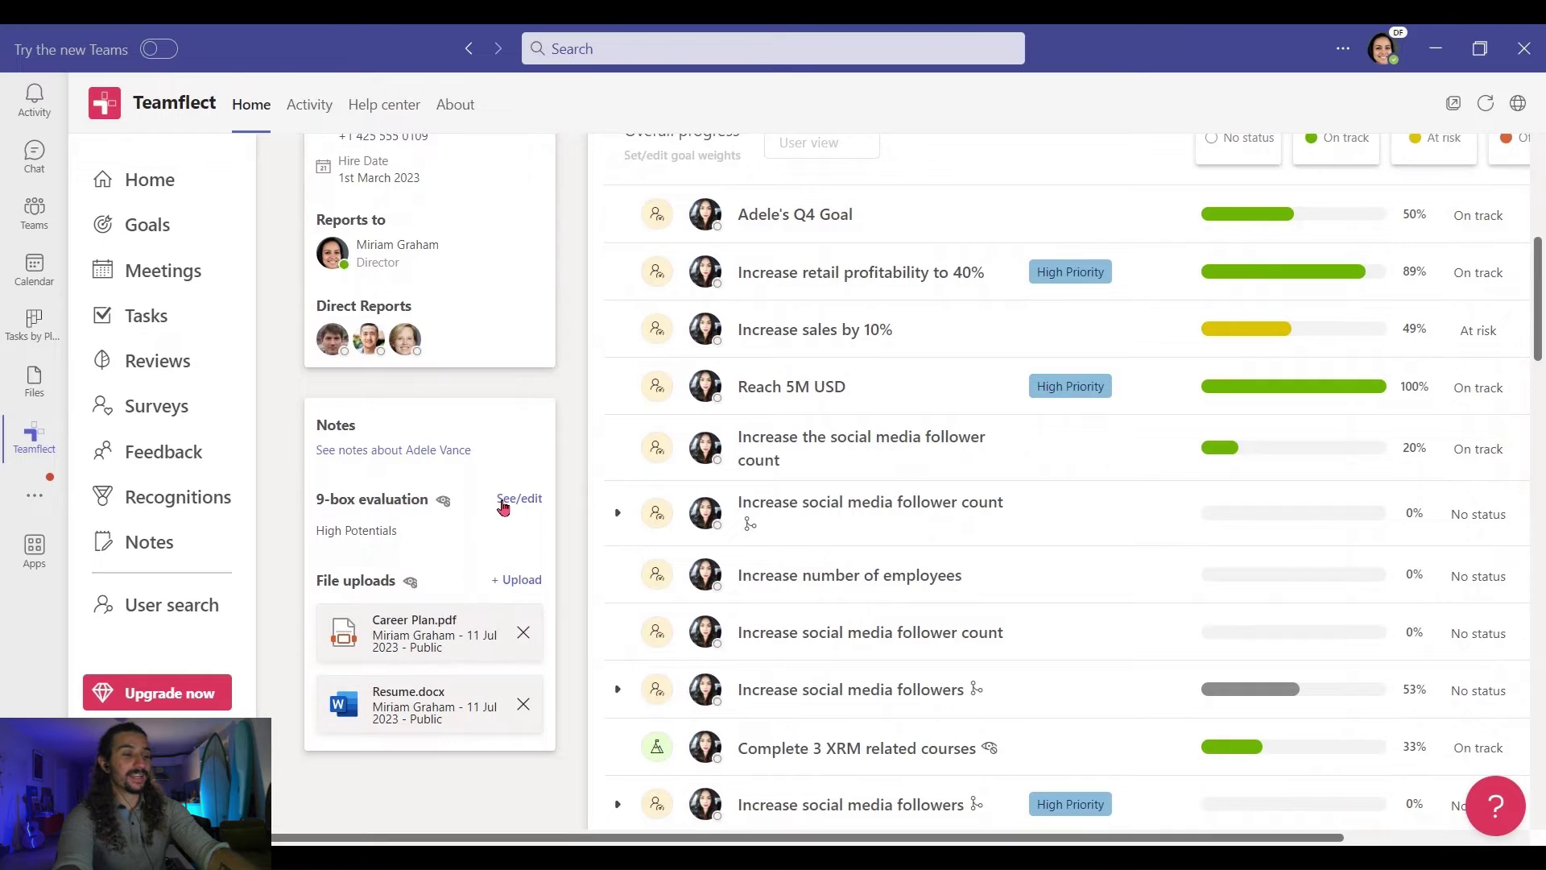
left_click(504, 501)
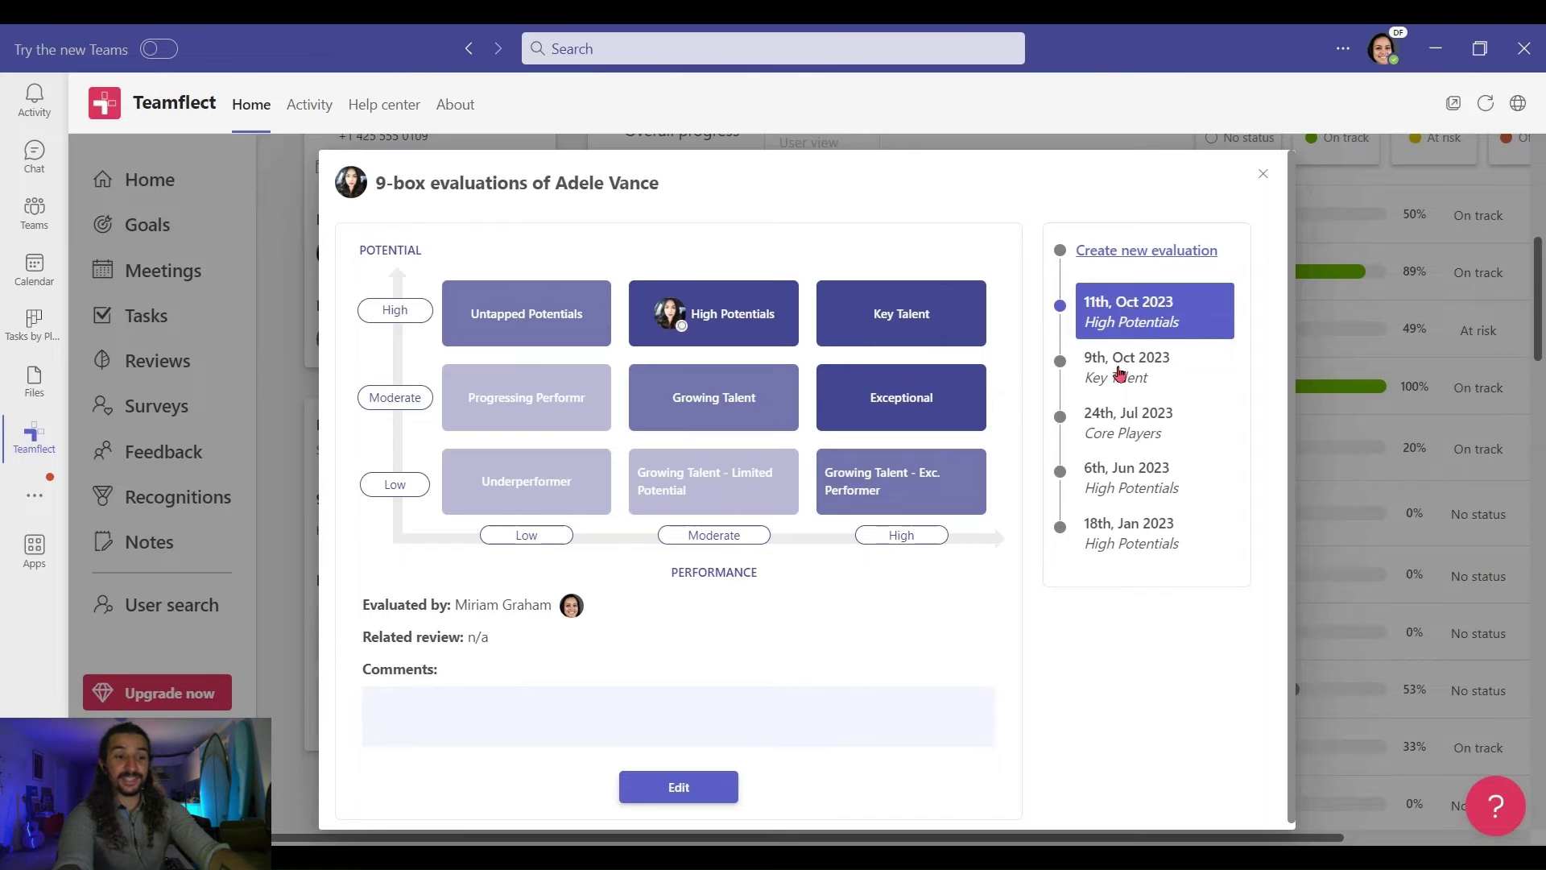
left_click(1113, 432)
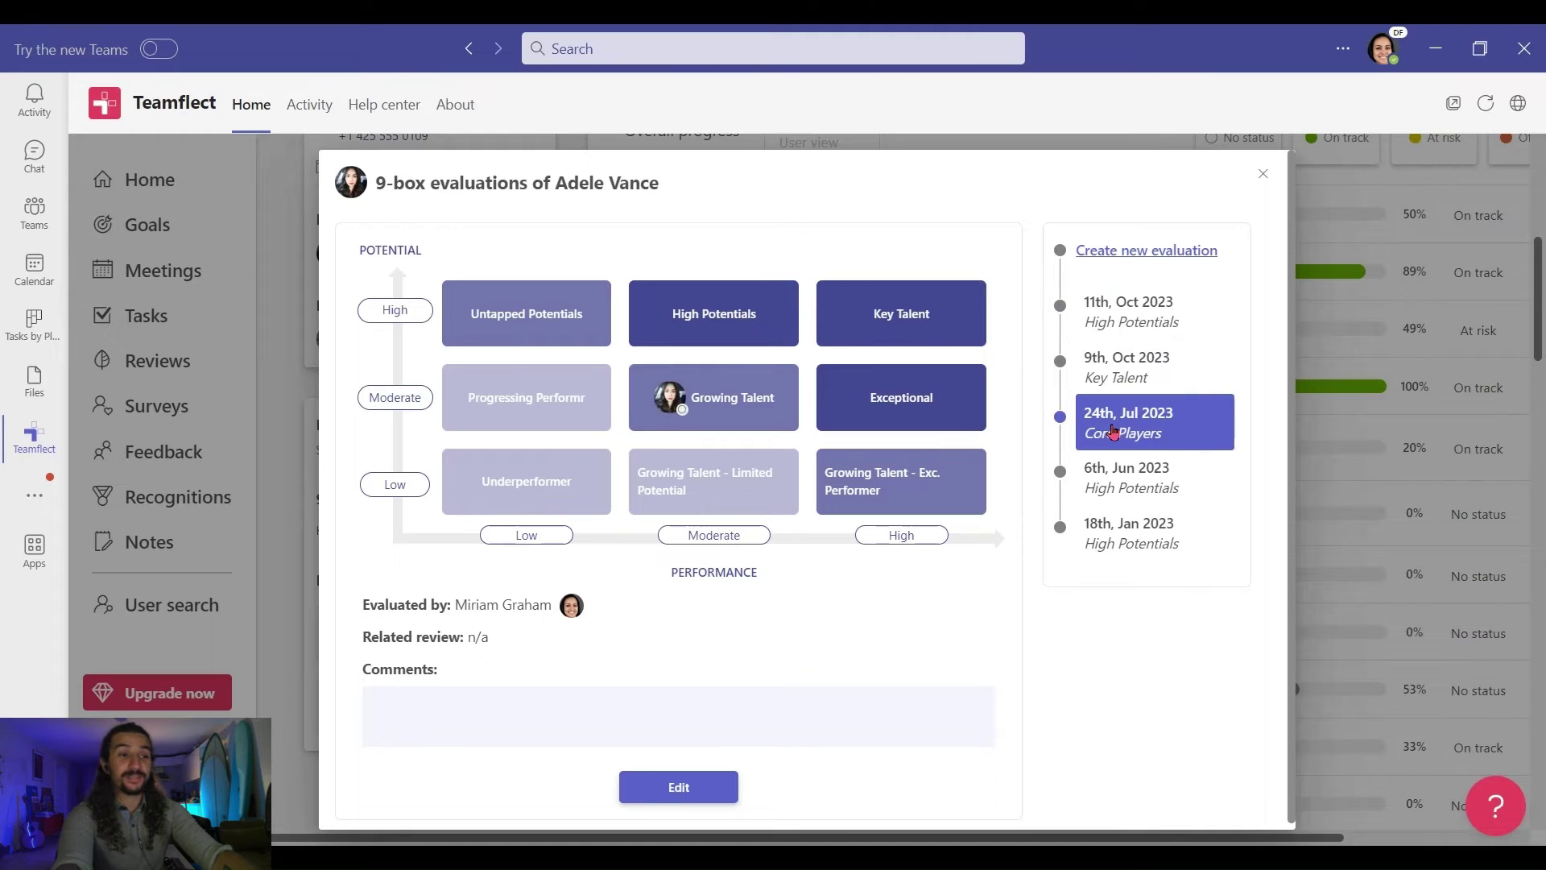
left_click(1116, 481)
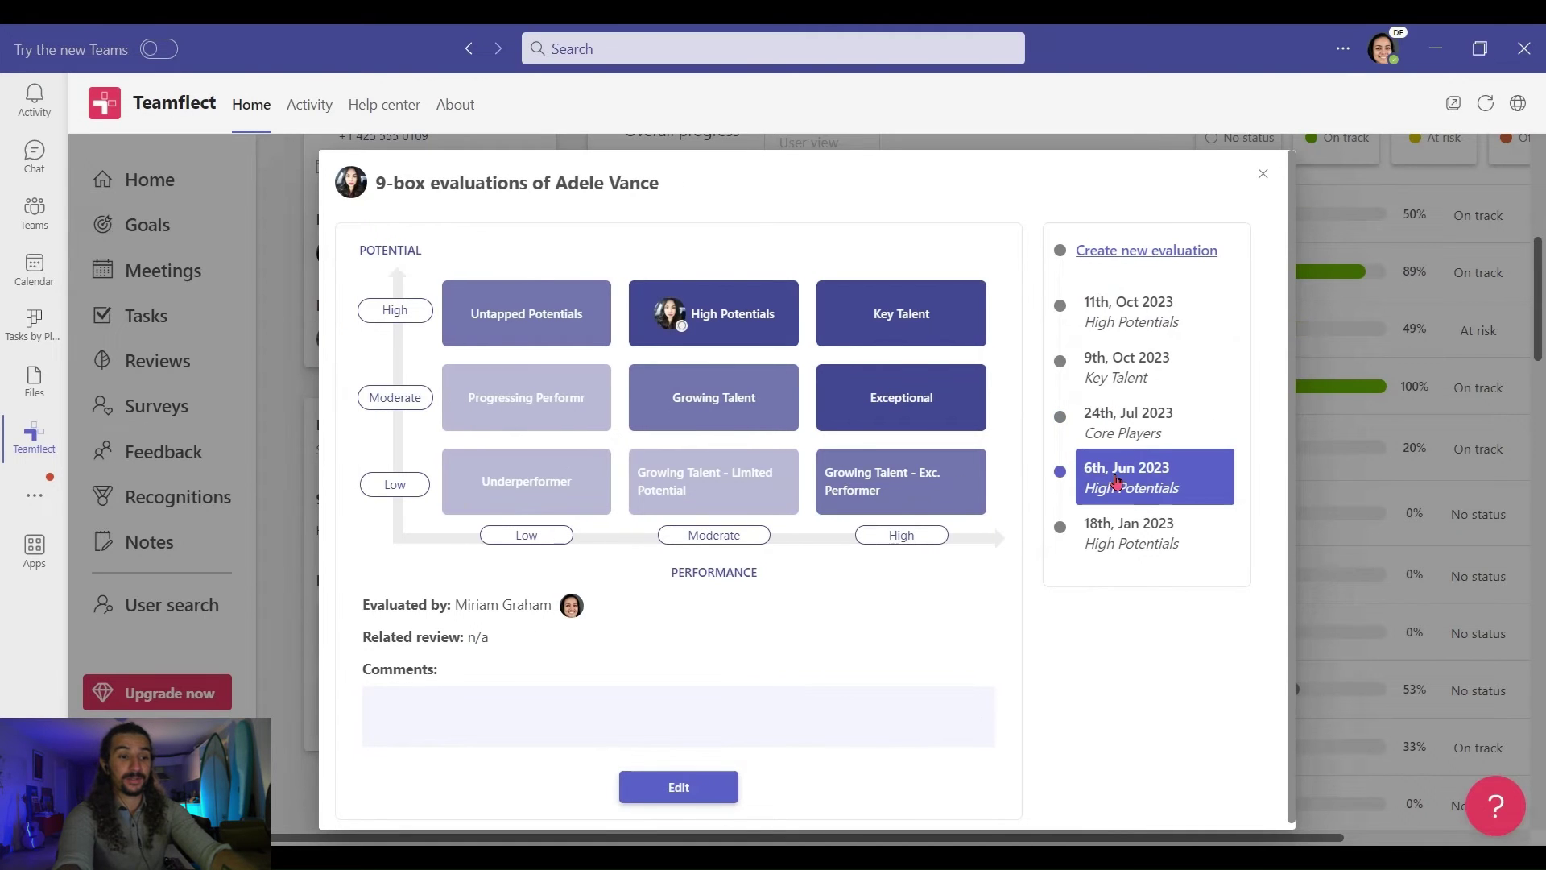
left_click(1111, 538)
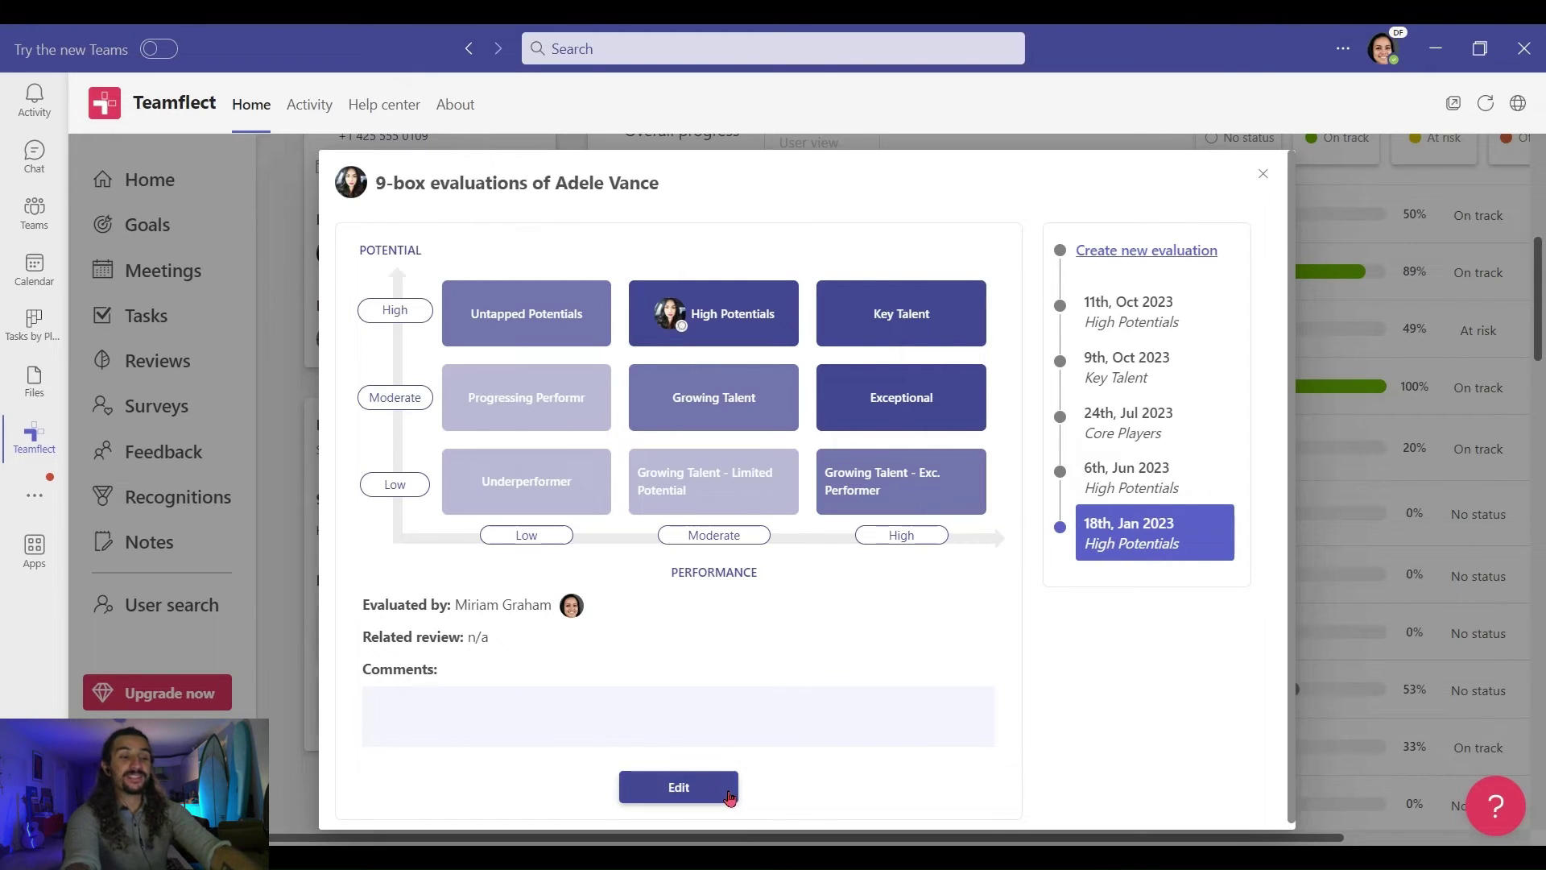
Create a new 9-box evaluation that places the employee in the High Potentials box, and save it
left_click(1105, 251)
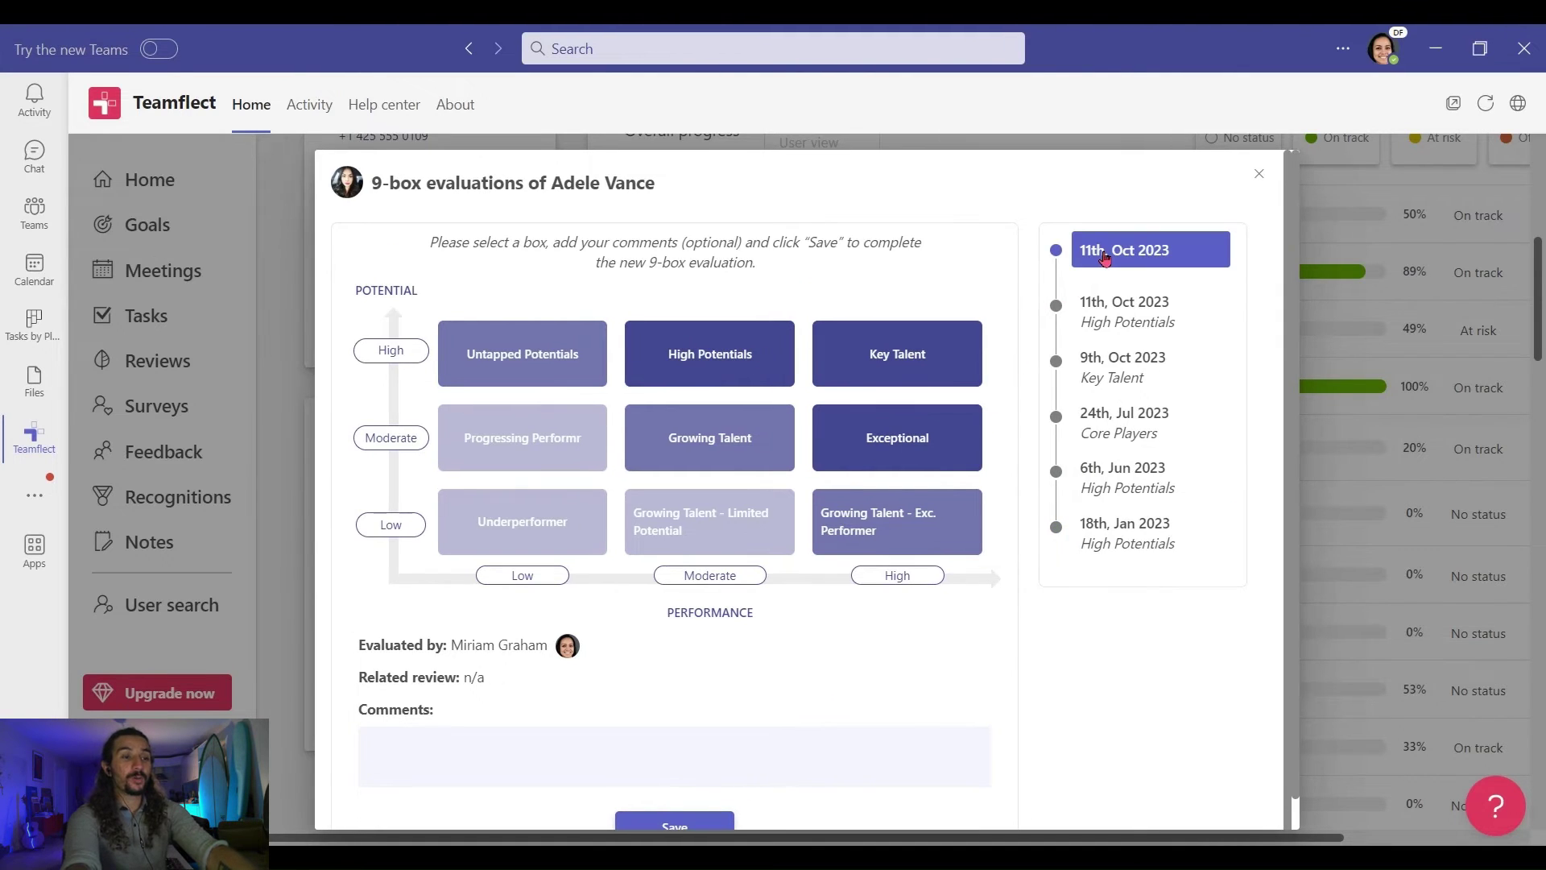
left_click(679, 359)
mouse_move(675, 358)
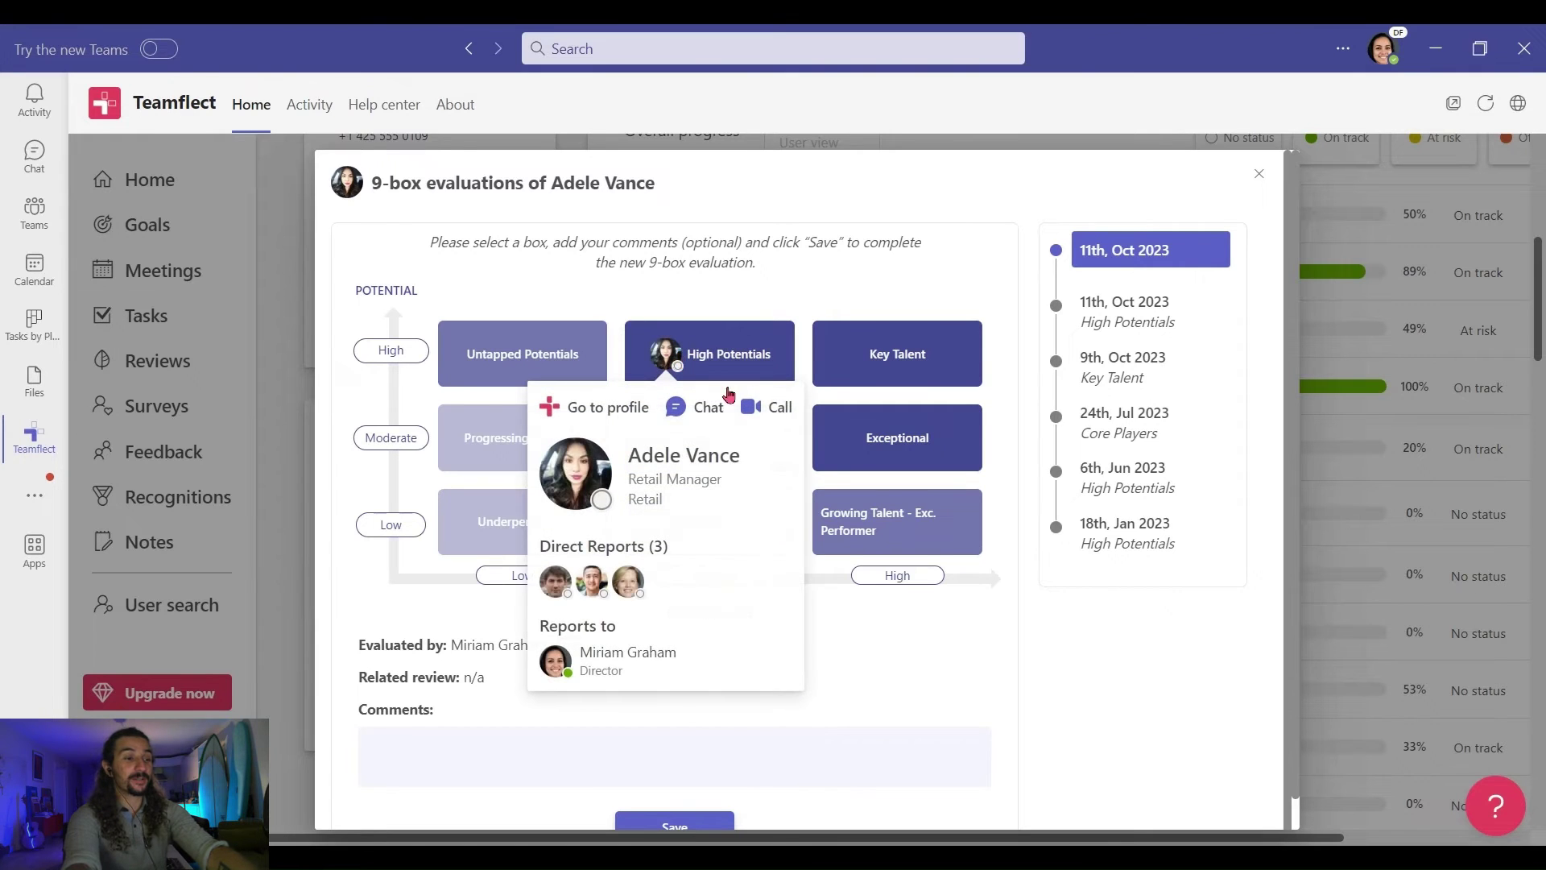
scroll(855, 608, "down", 1)
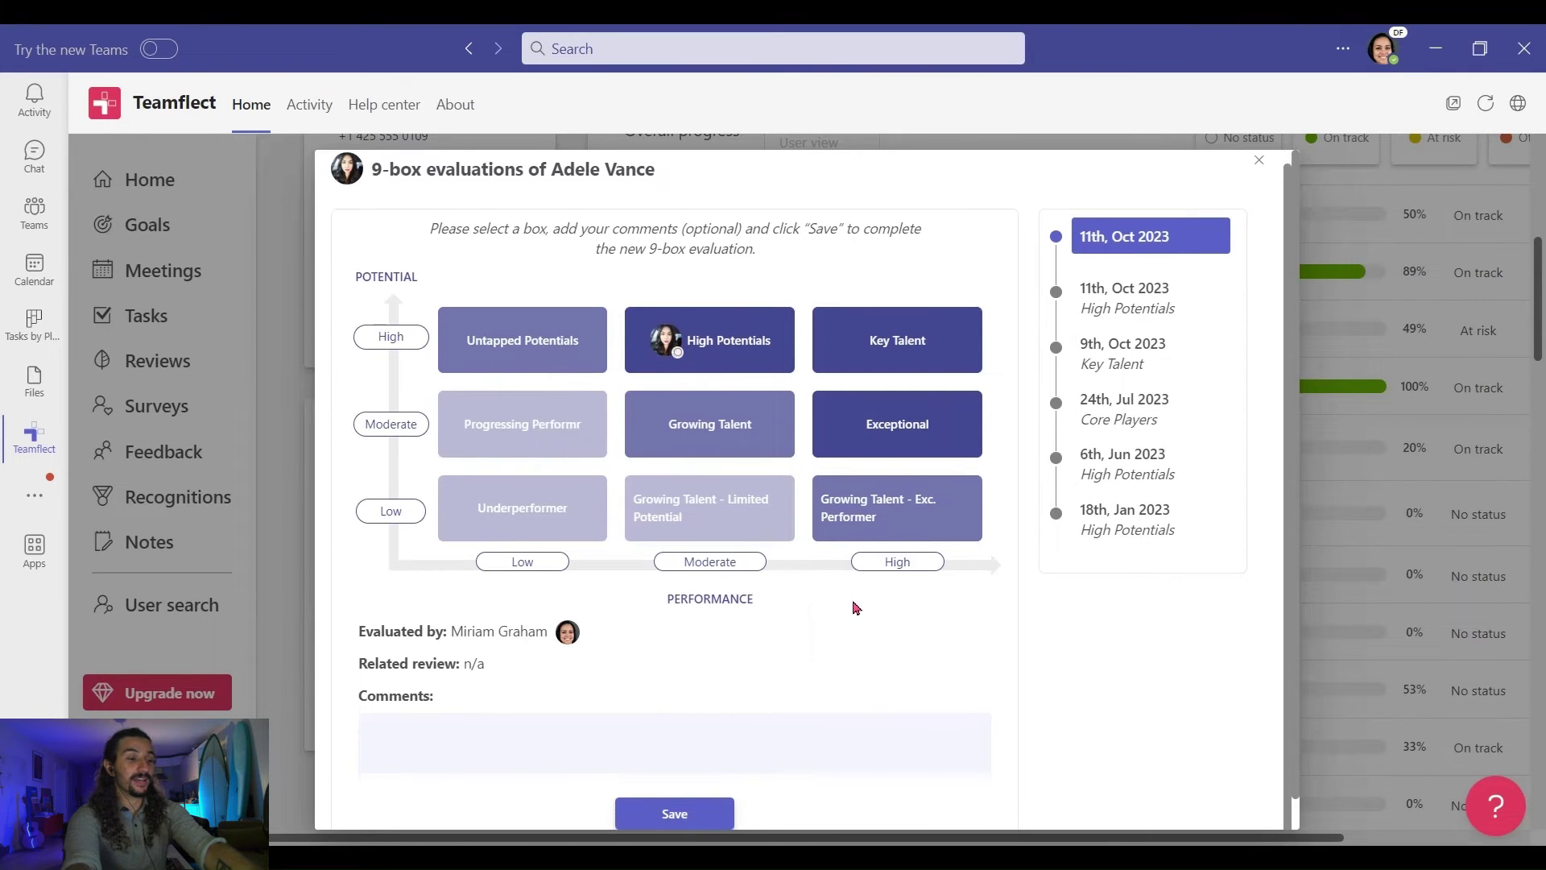
left_click(697, 813)
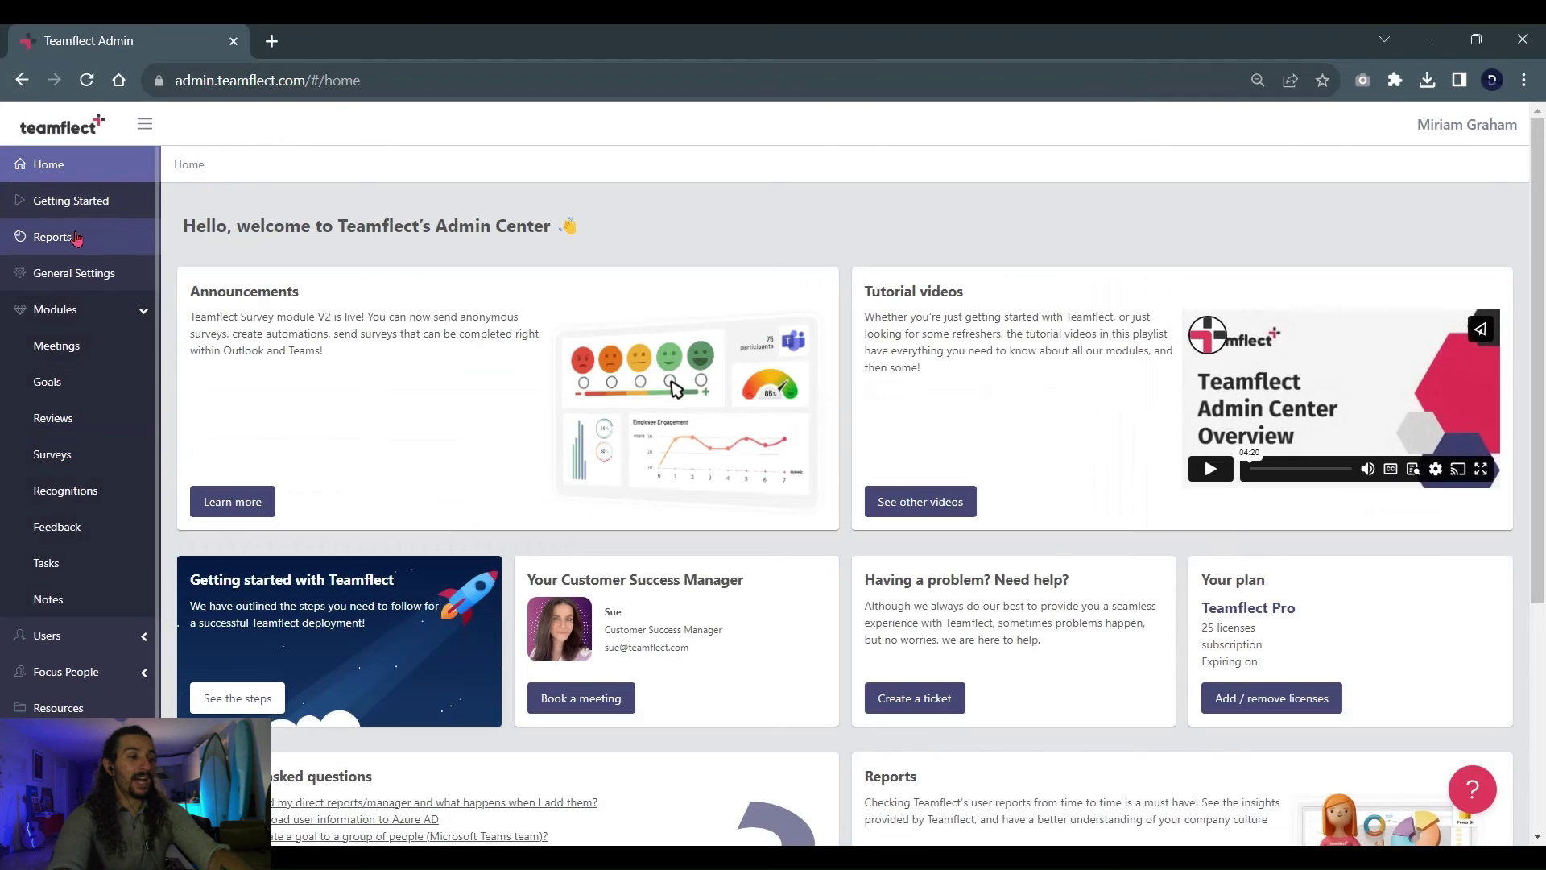
In Teamflect Admin, open the Reviews report and go through its charts down to the 9-box results
left_click(76, 238)
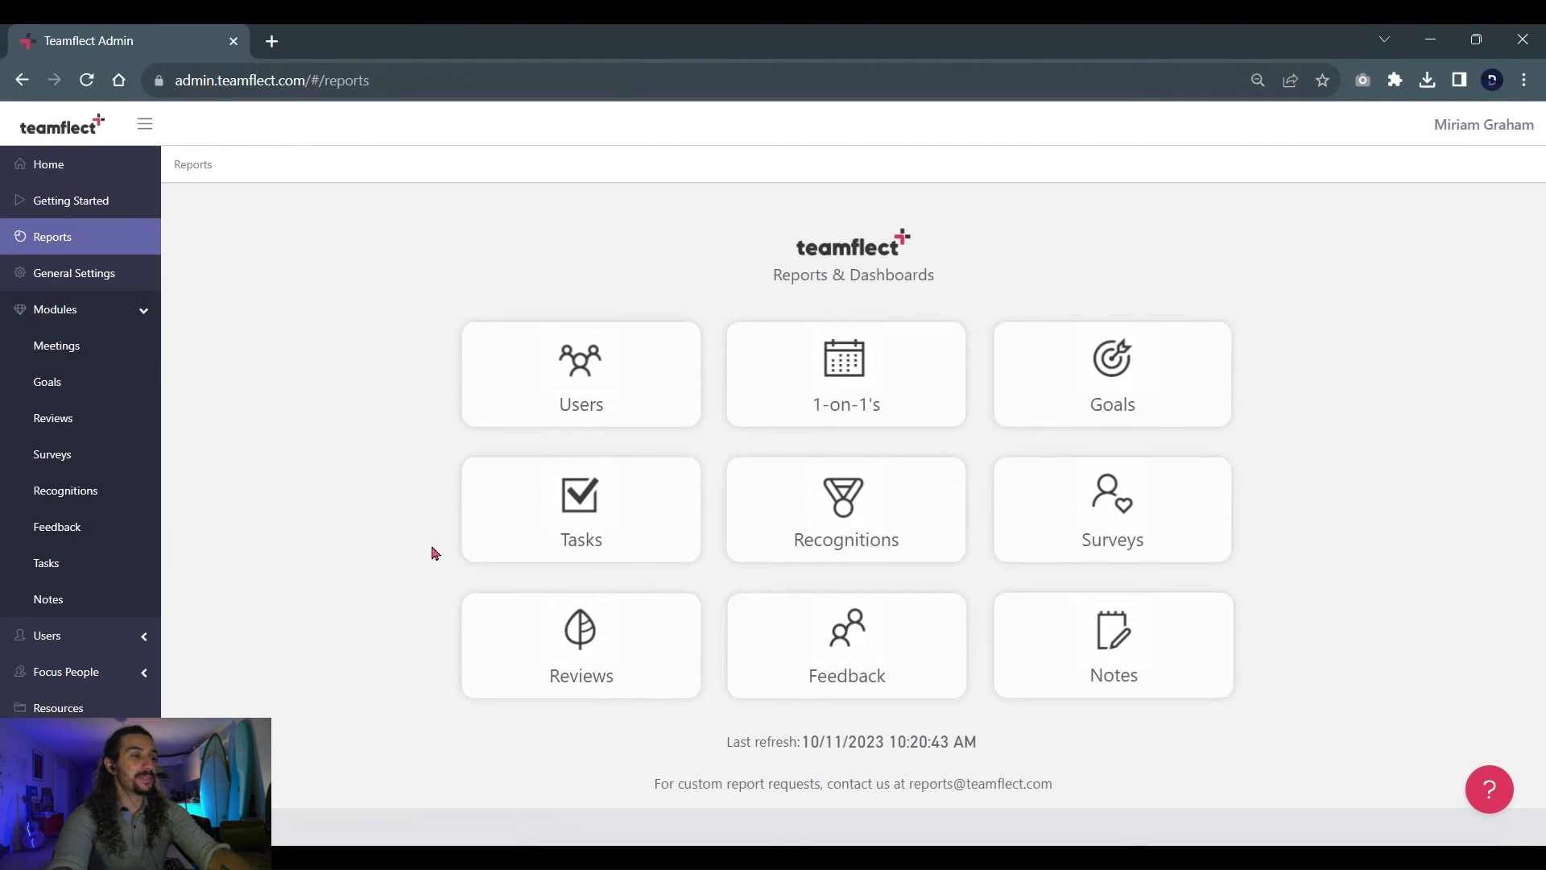
left_click(561, 652)
scroll(561, 652, "down", 3)
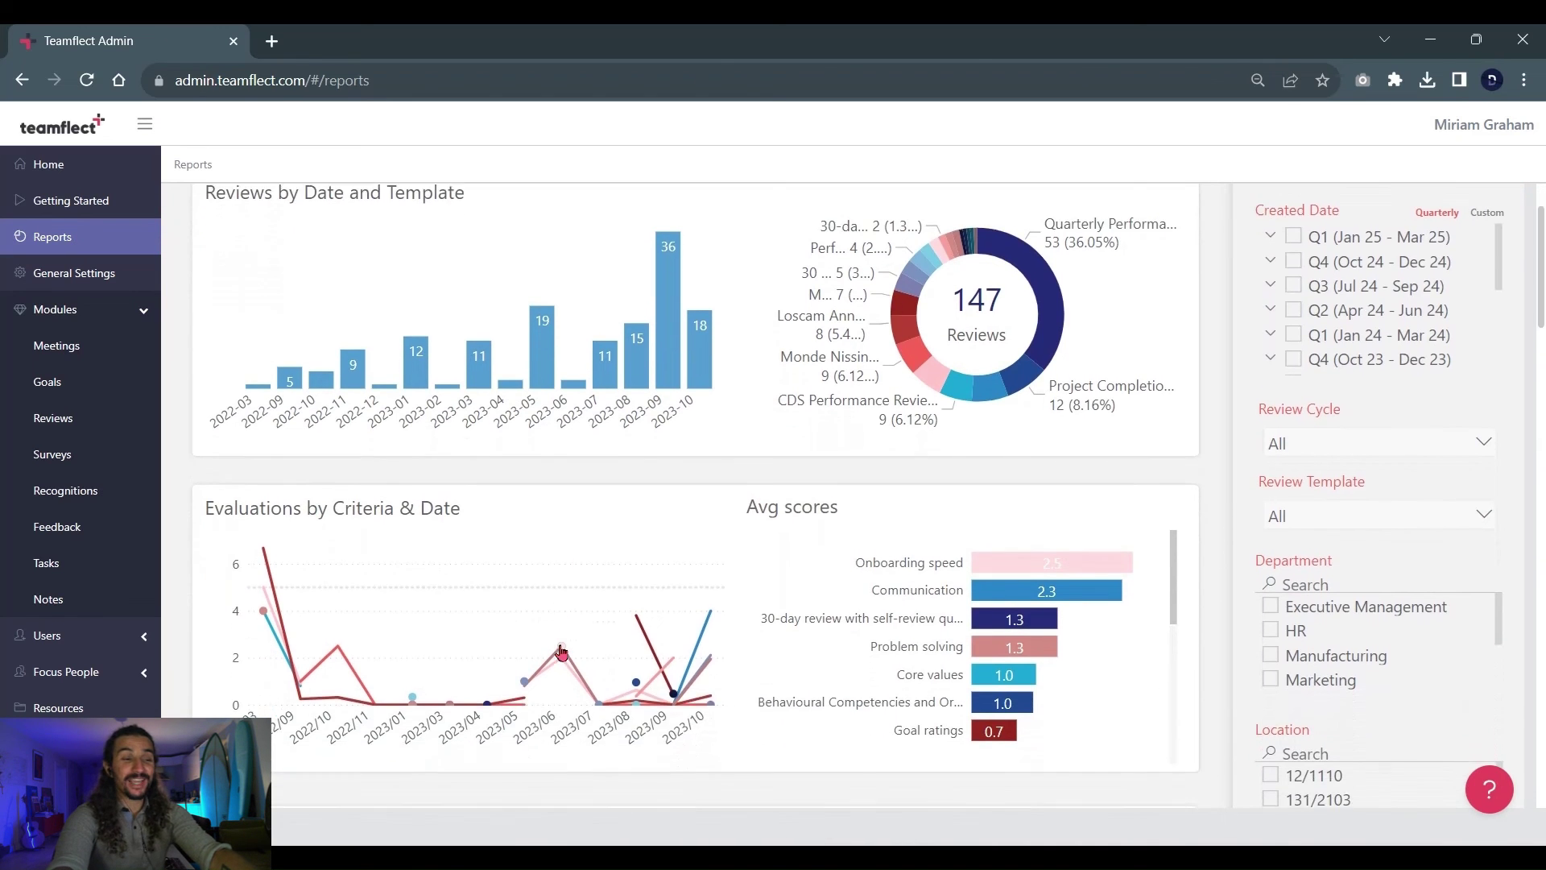
scroll(561, 652, "down", 4)
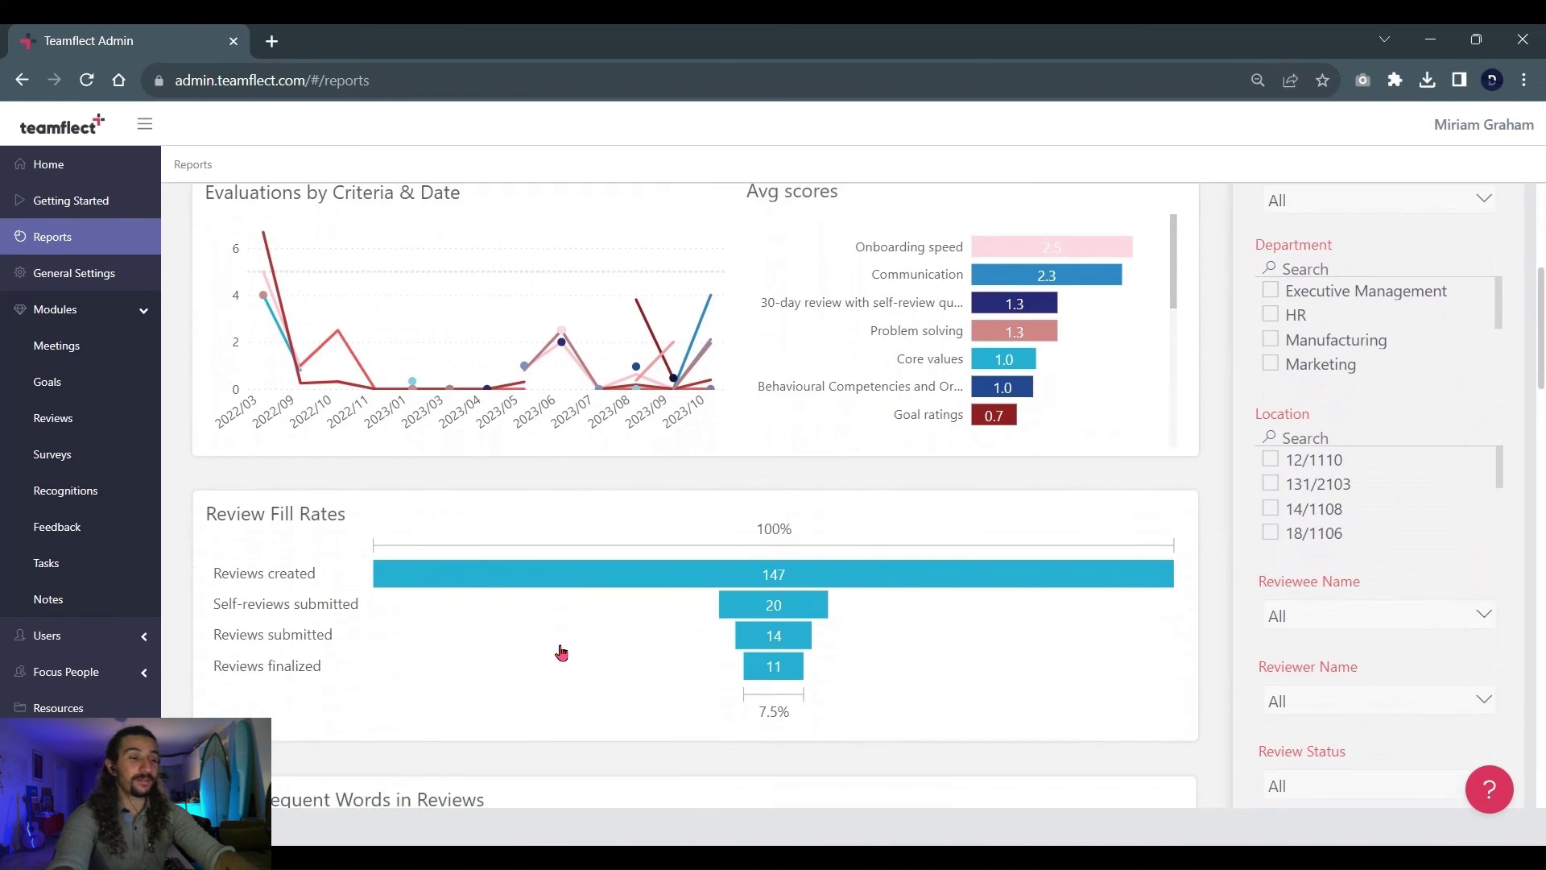
scroll(561, 652, "down", 5)
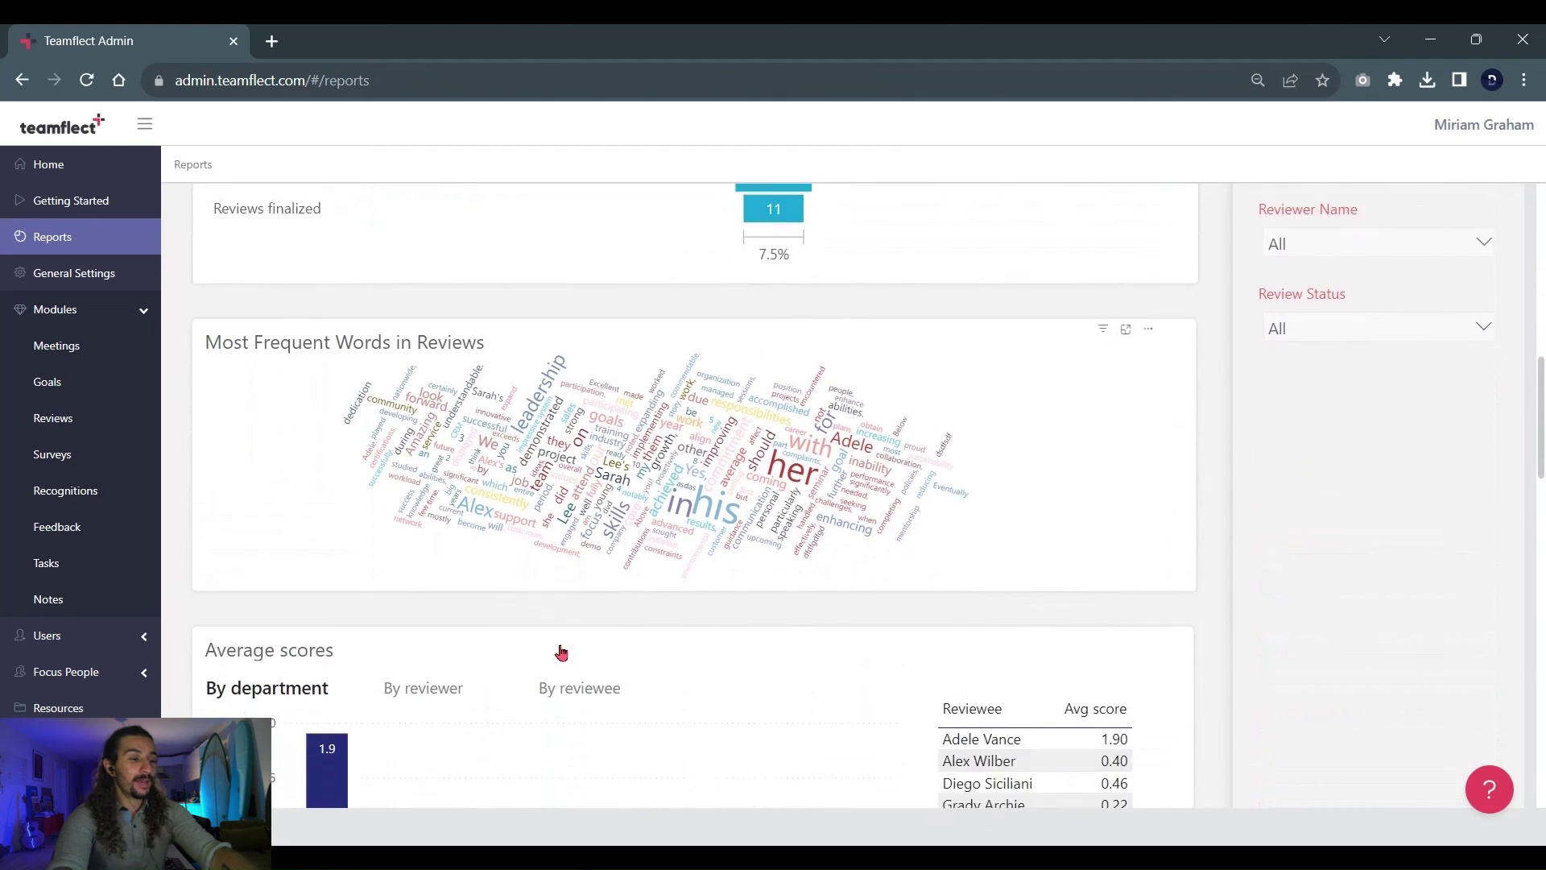
scroll(561, 652, "down", 6)
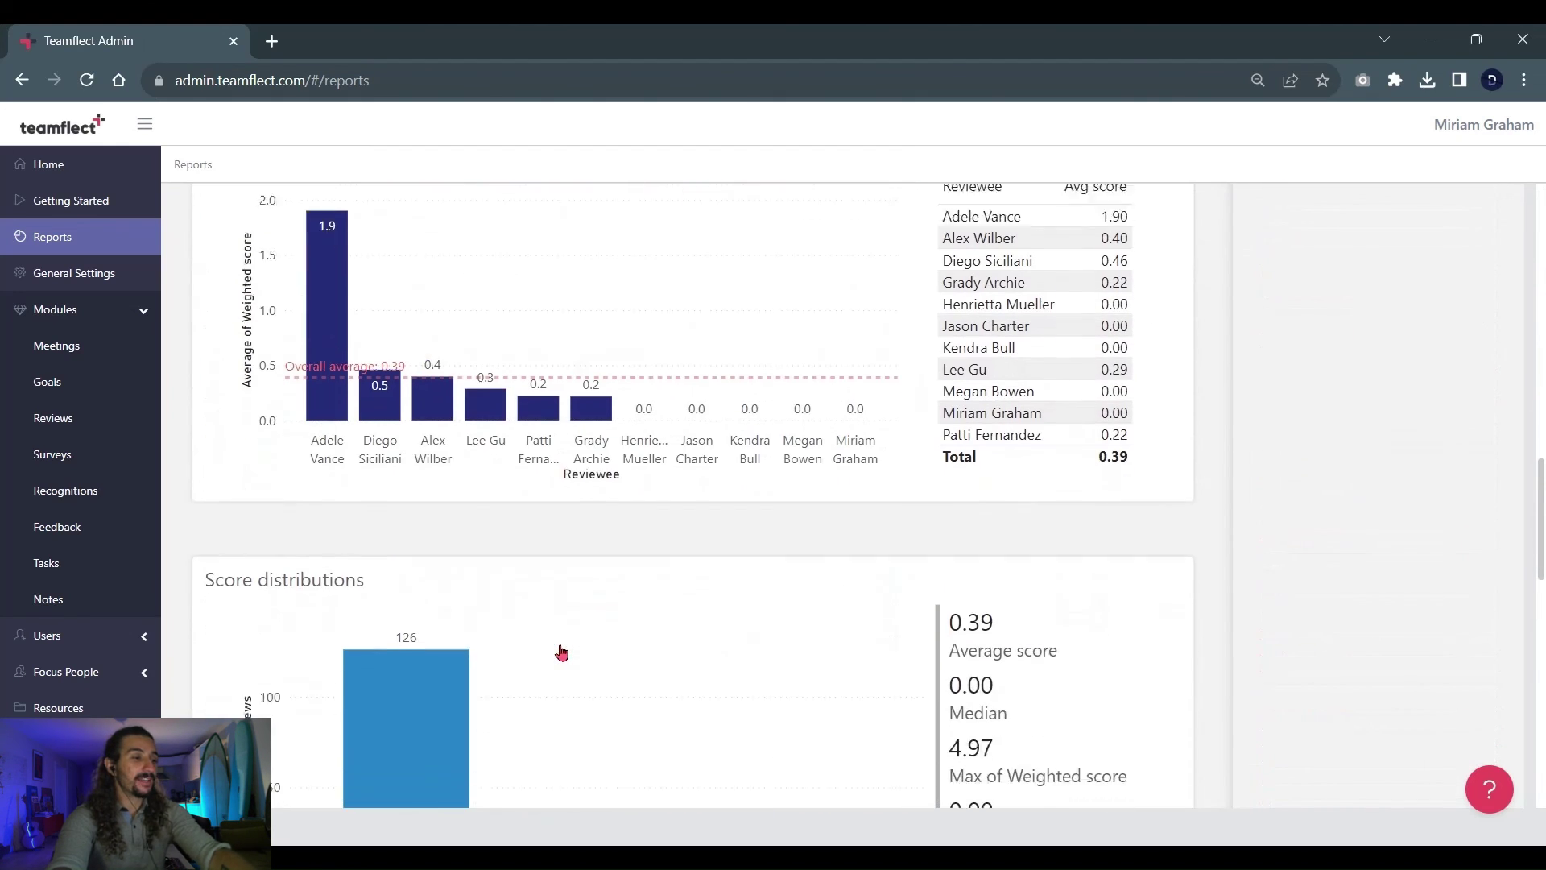
scroll(561, 652, "down", 4)
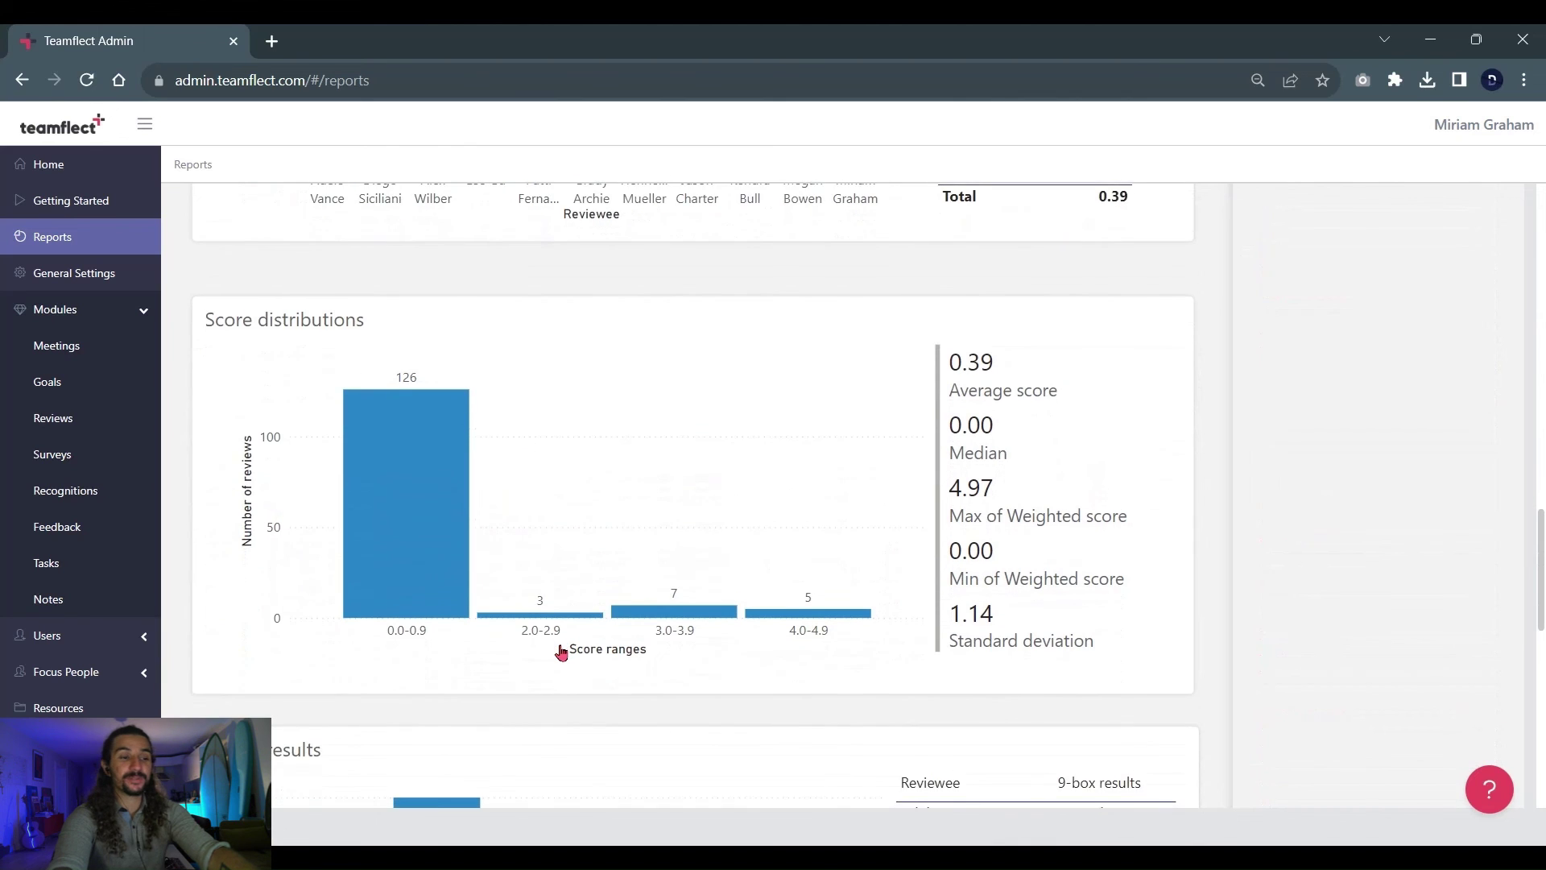
scroll(561, 652, "down", 5)
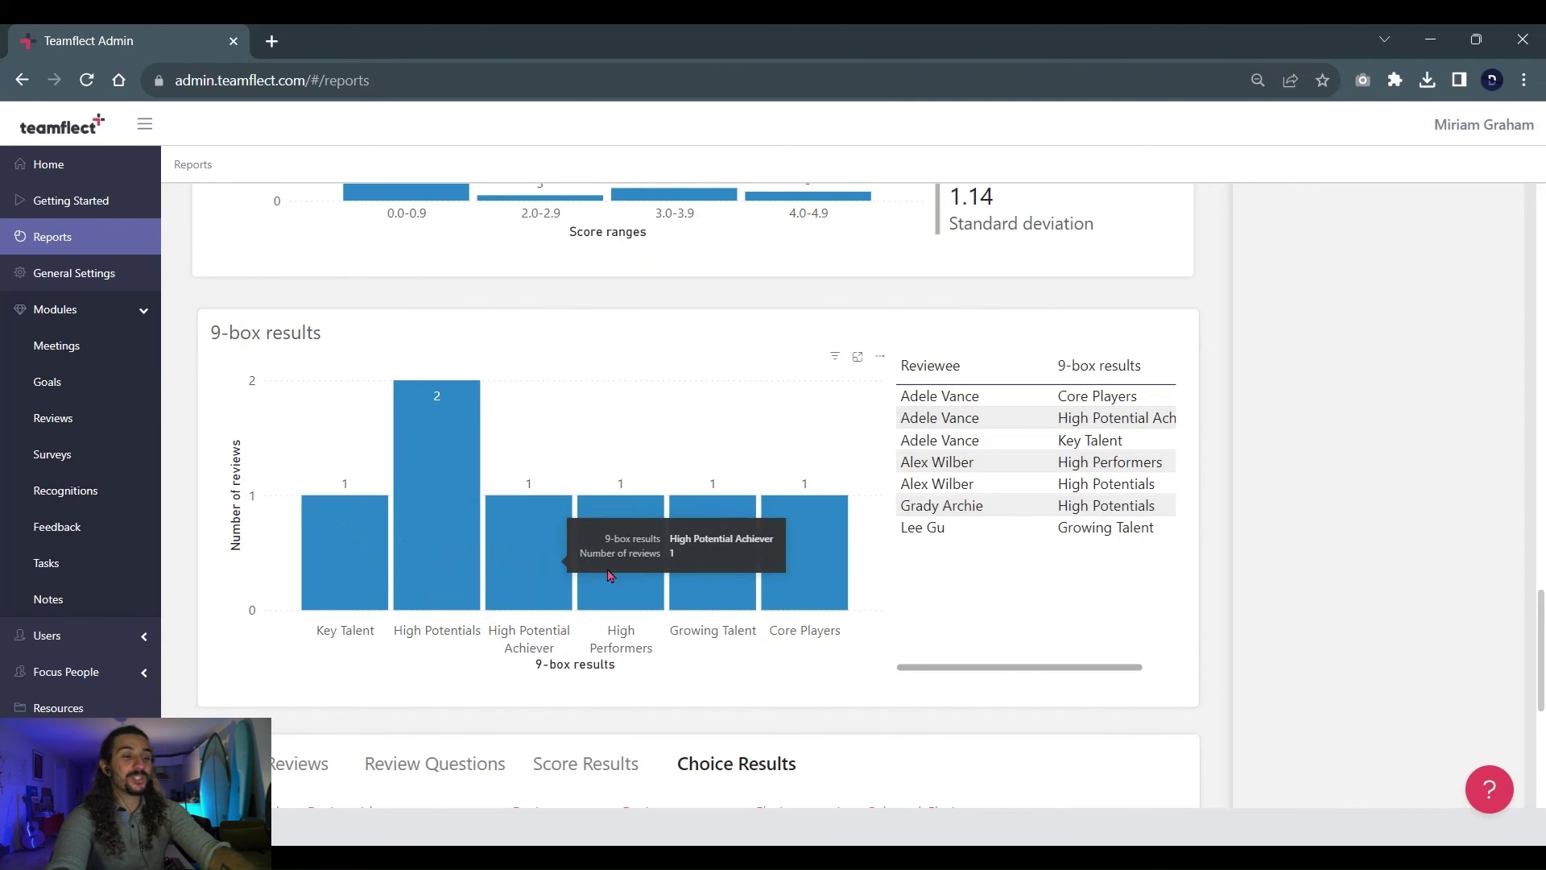
Filter the 9-box results chart and its reviewee table to High Potentials
mouse_move(633, 581)
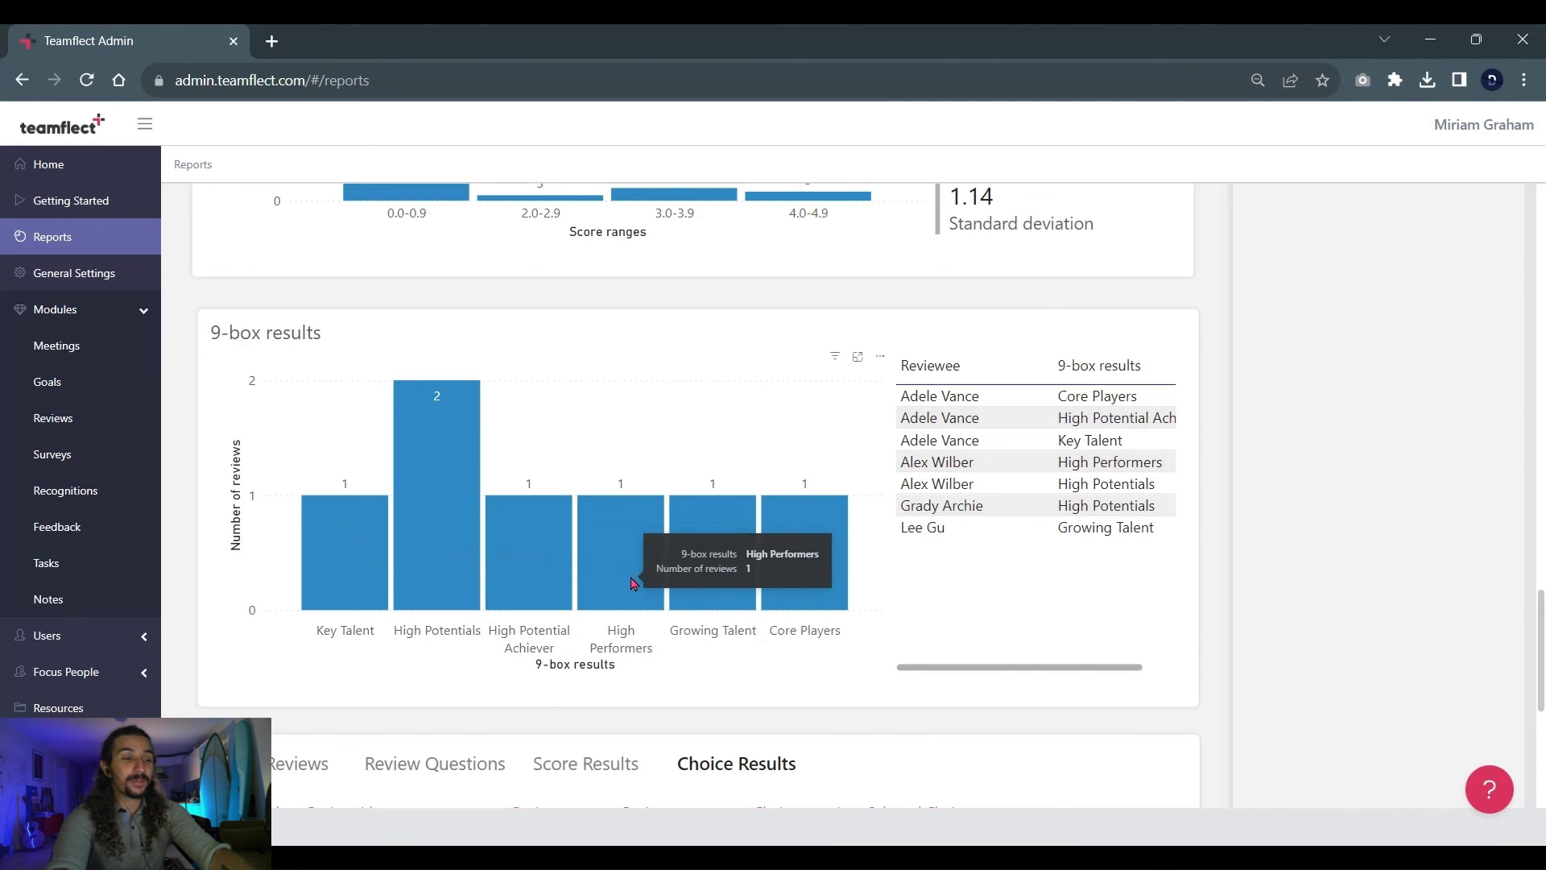
left_click(435, 432)
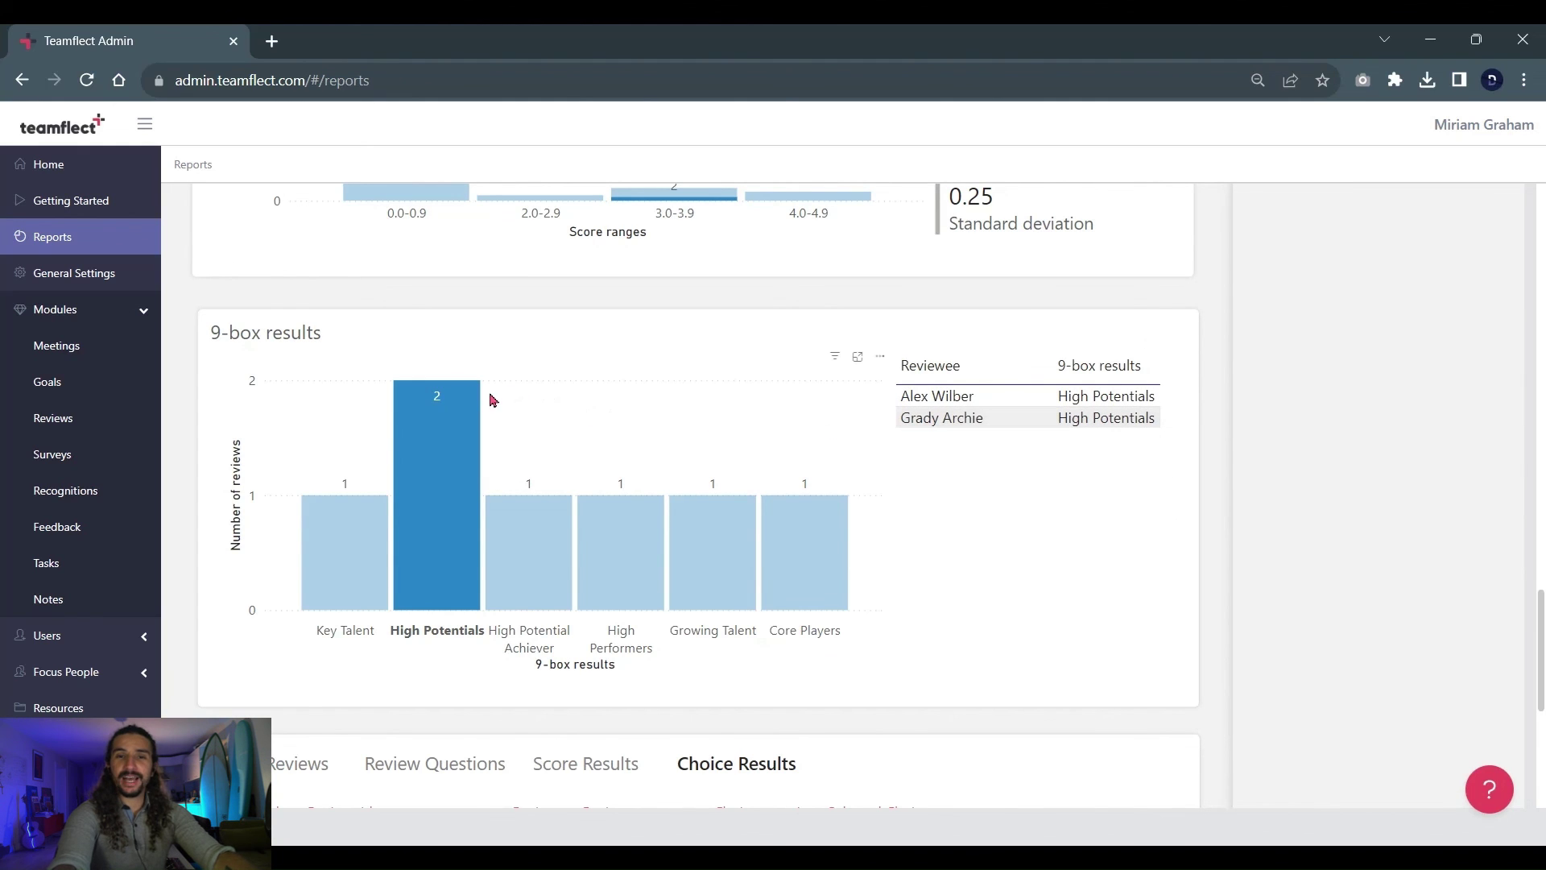
scroll(547, 420, "down", 1)
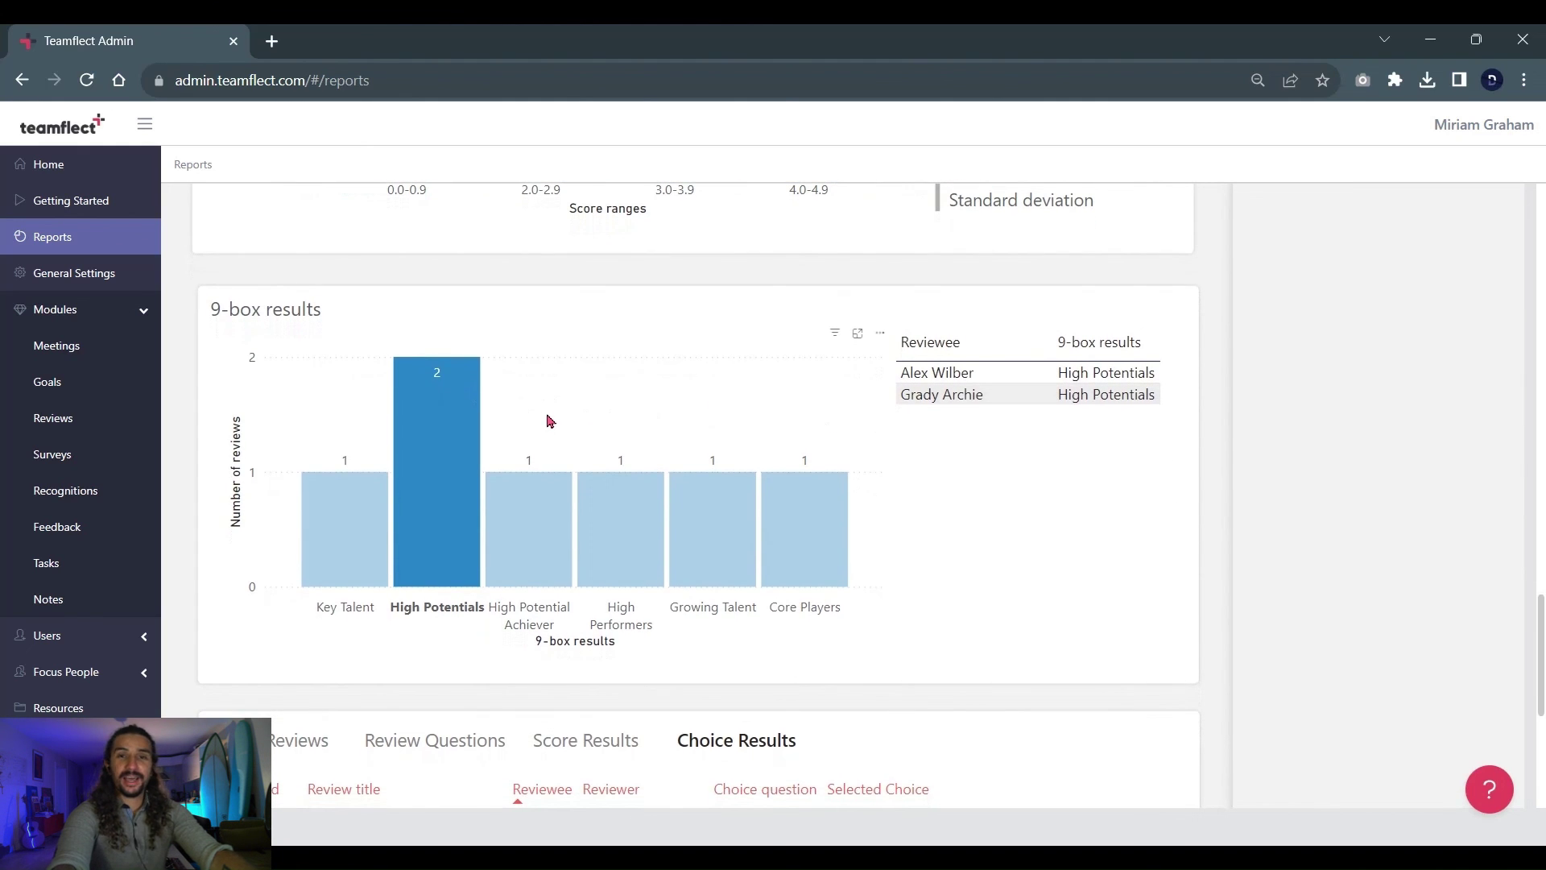